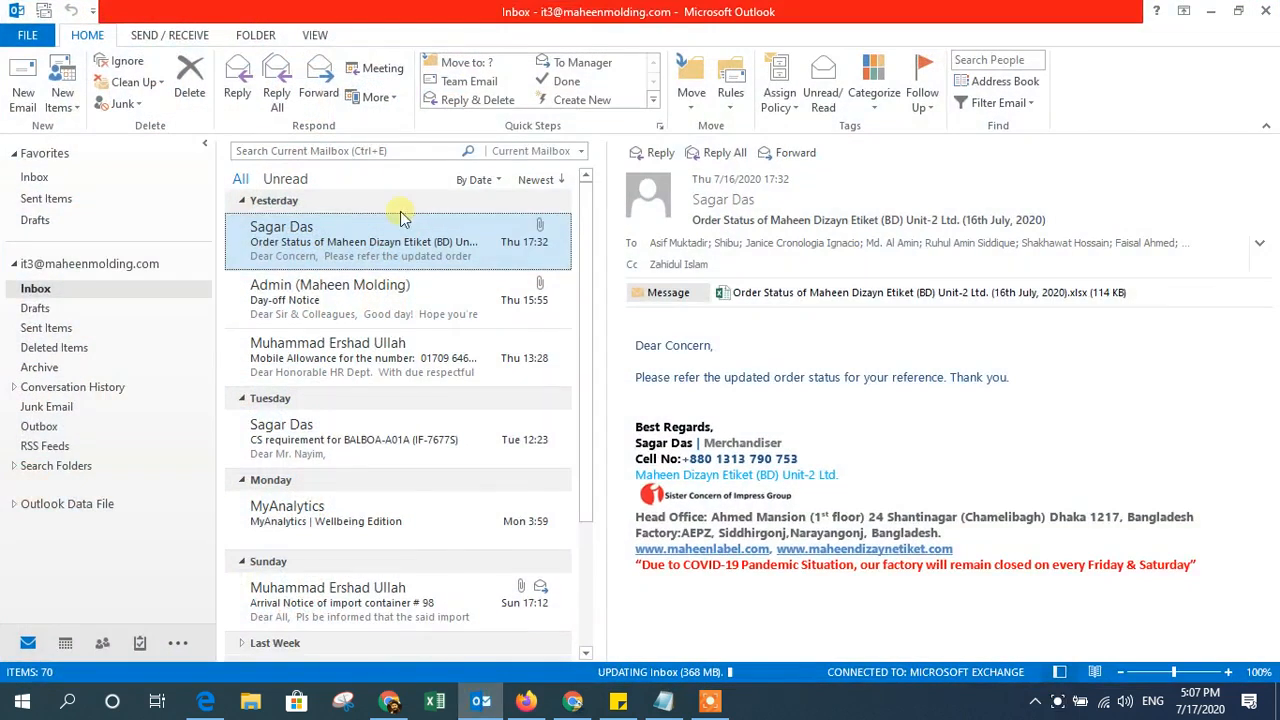
# Start a new email, write the signature lines "Best regards", "Mr,", "Mob:" and "Email:" in its body, and copy them.
pyautogui.click(22, 101)
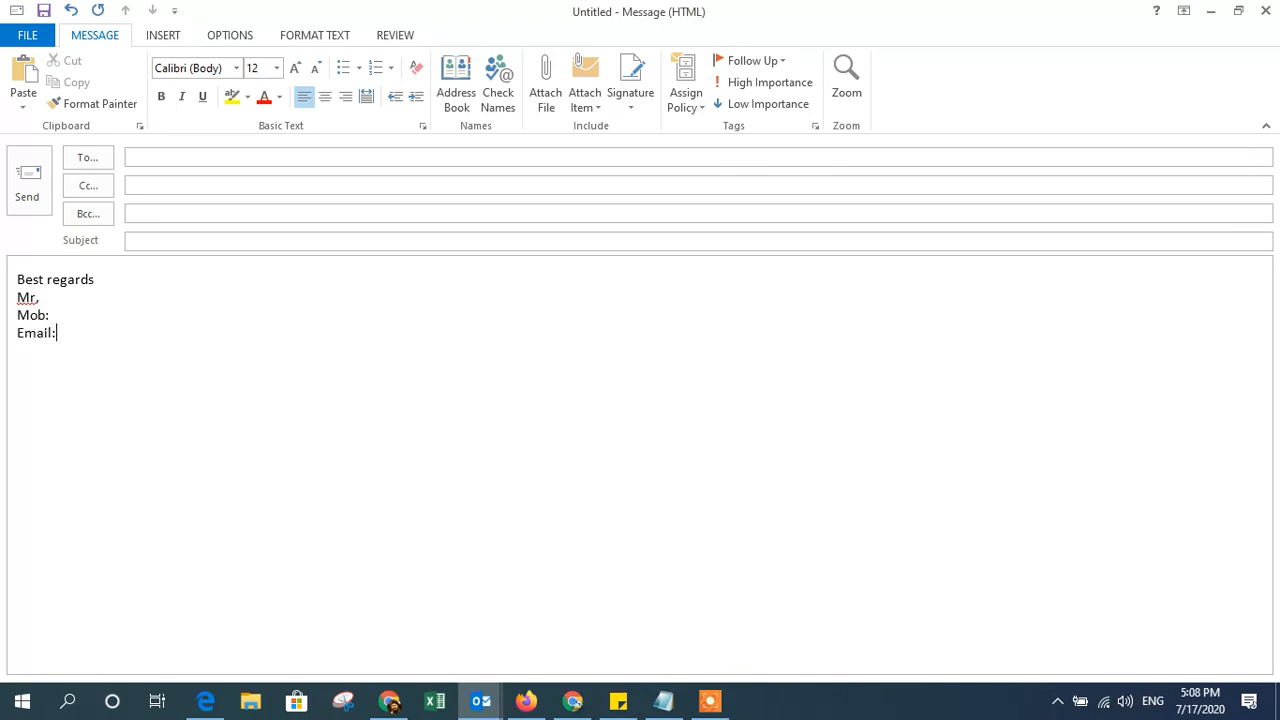
pyautogui.hotkey('shift', 'Up')
pyautogui.hotkey('shift', 'Up')
pyautogui.hotkey('shift', 'Up')
pyautogui.hotkey('shift', 'Up')
pyautogui.hotkey('ctrl', 'c')
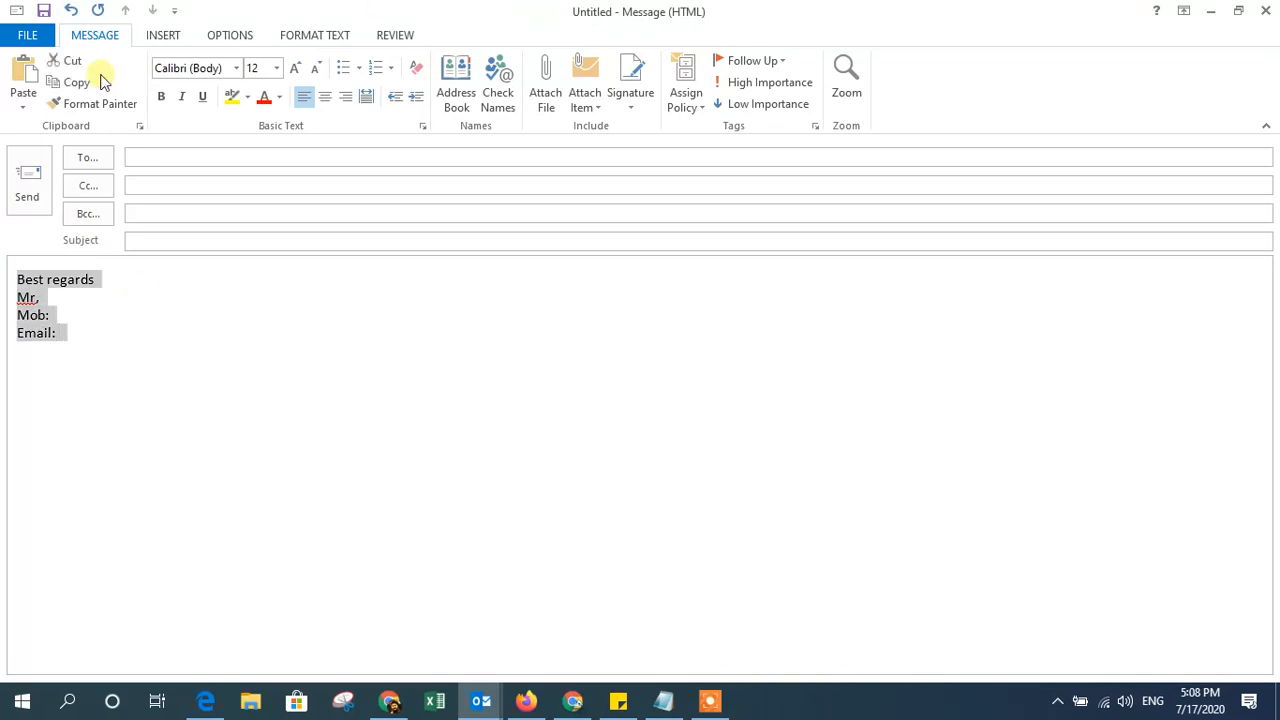
# Discard the draft without saving and open the signature settings from a new blank email.
pyautogui.click(1266, 10)
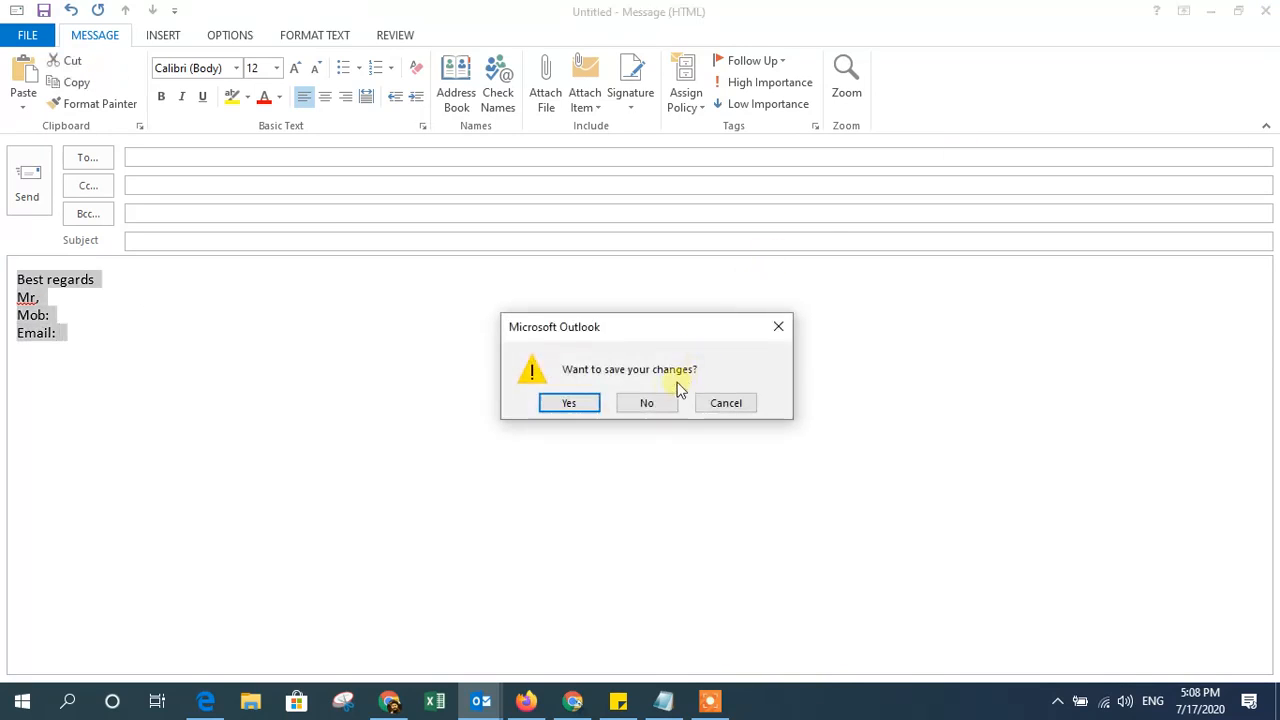
pyautogui.click(655, 403)
pyautogui.click(22, 88)
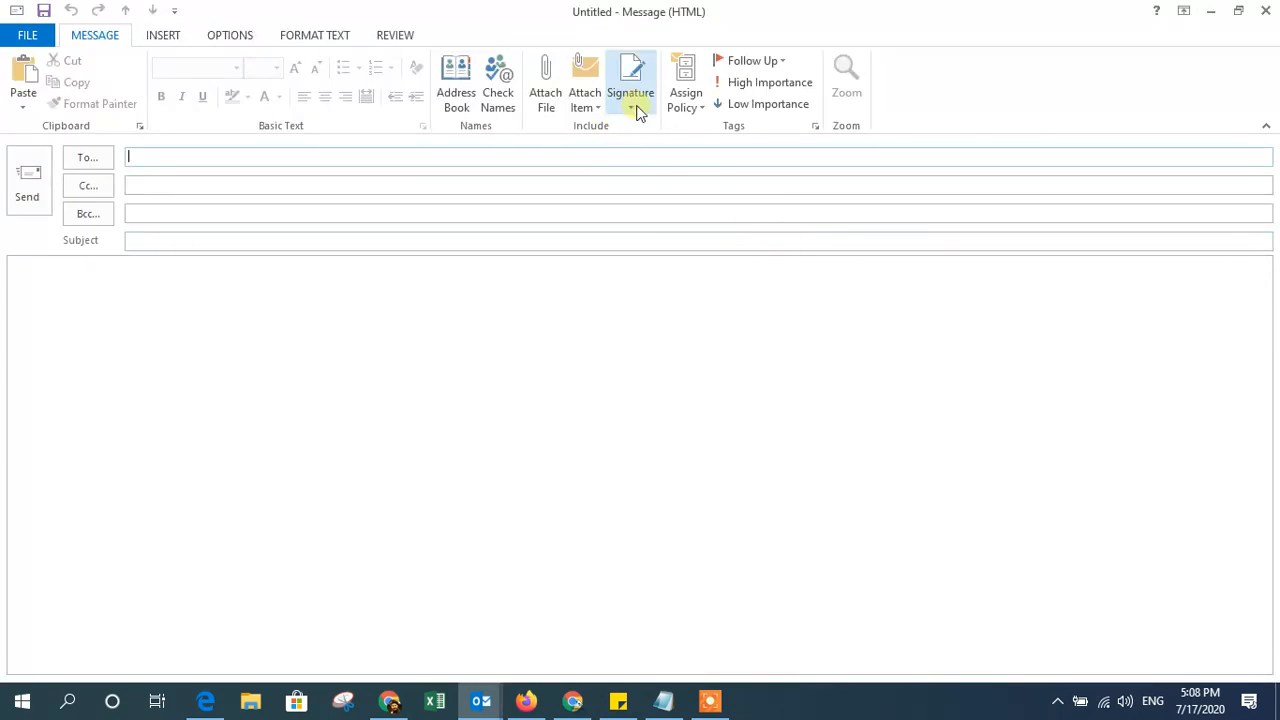
pyautogui.click(633, 112)
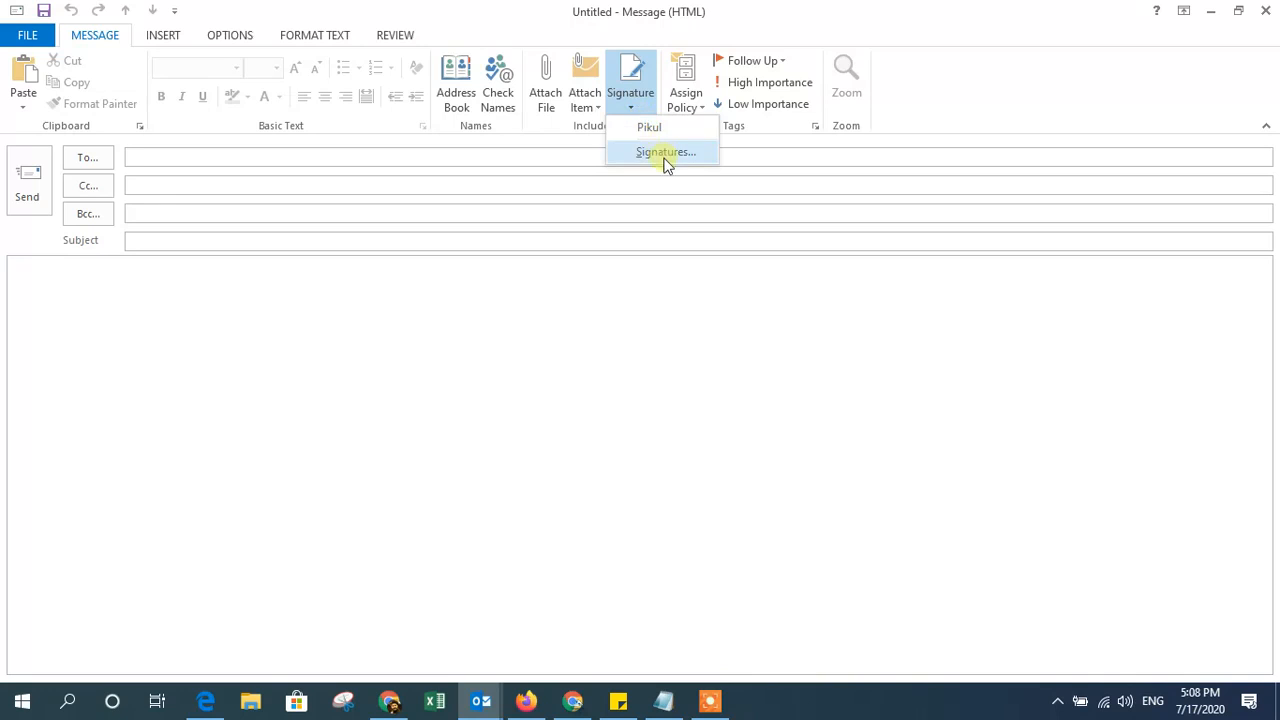
pyautogui.click(665, 155)
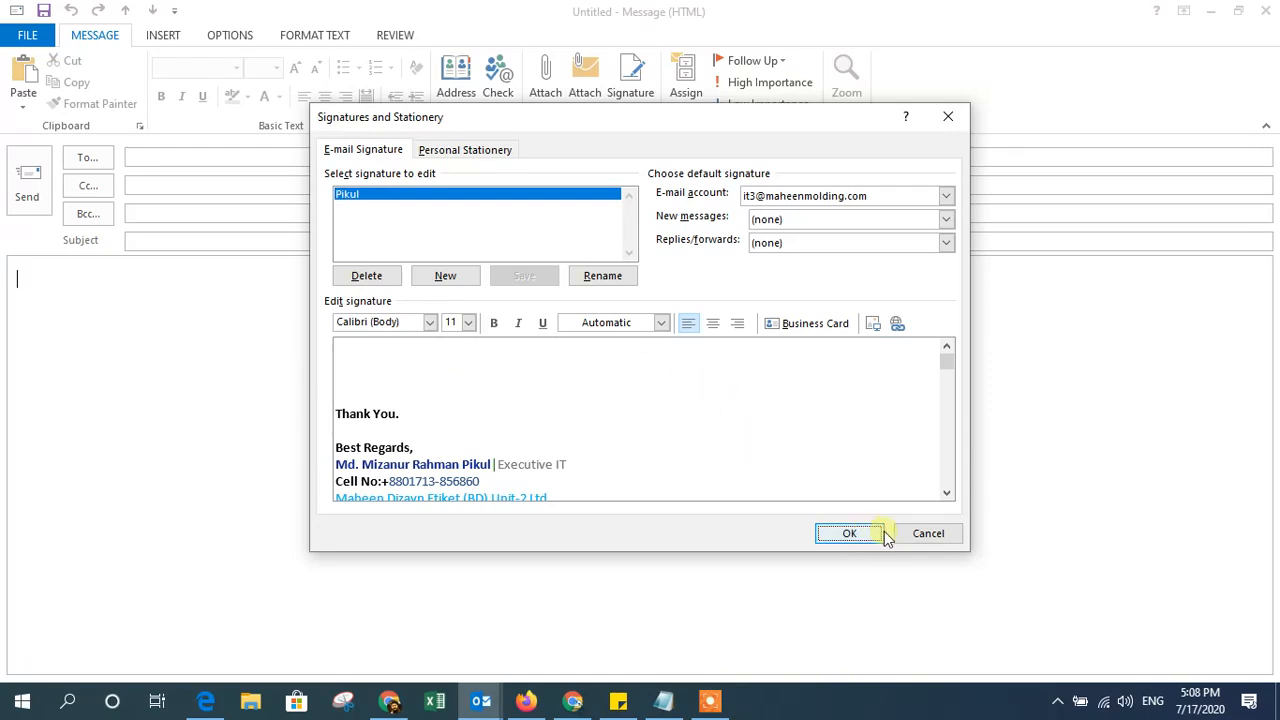
pyautogui.click(938, 539)
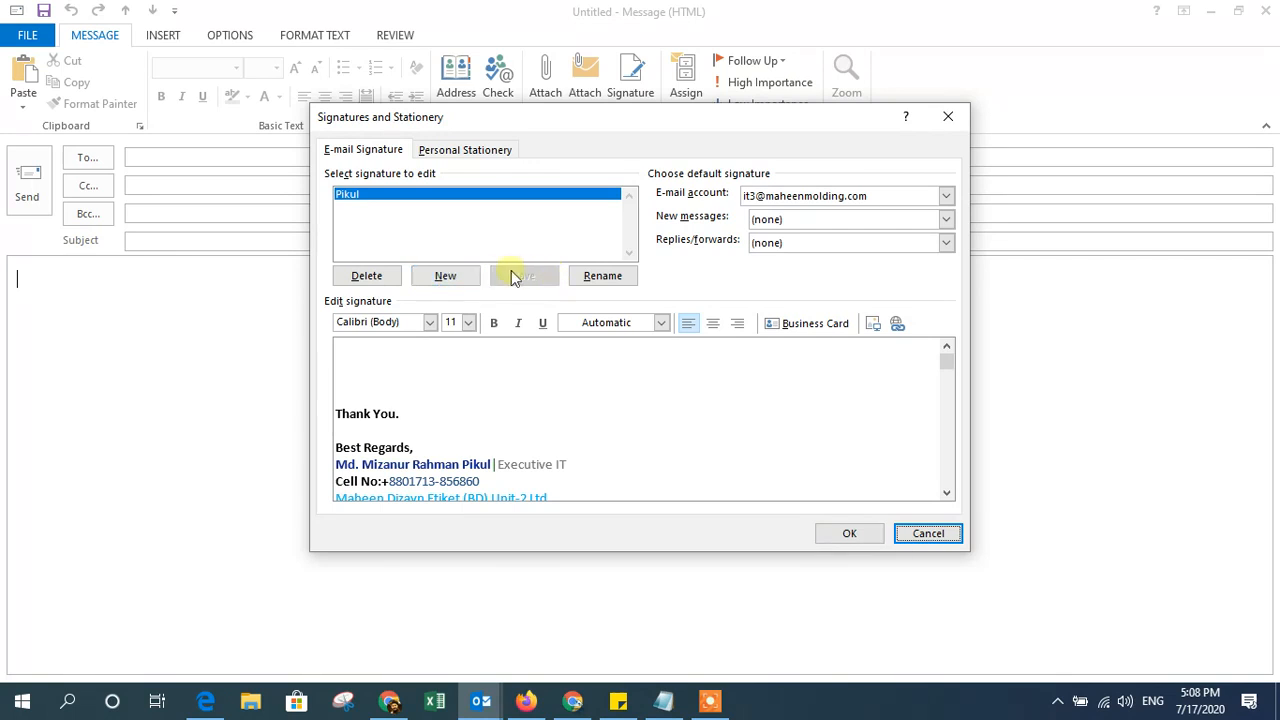
pyautogui.click(463, 284)
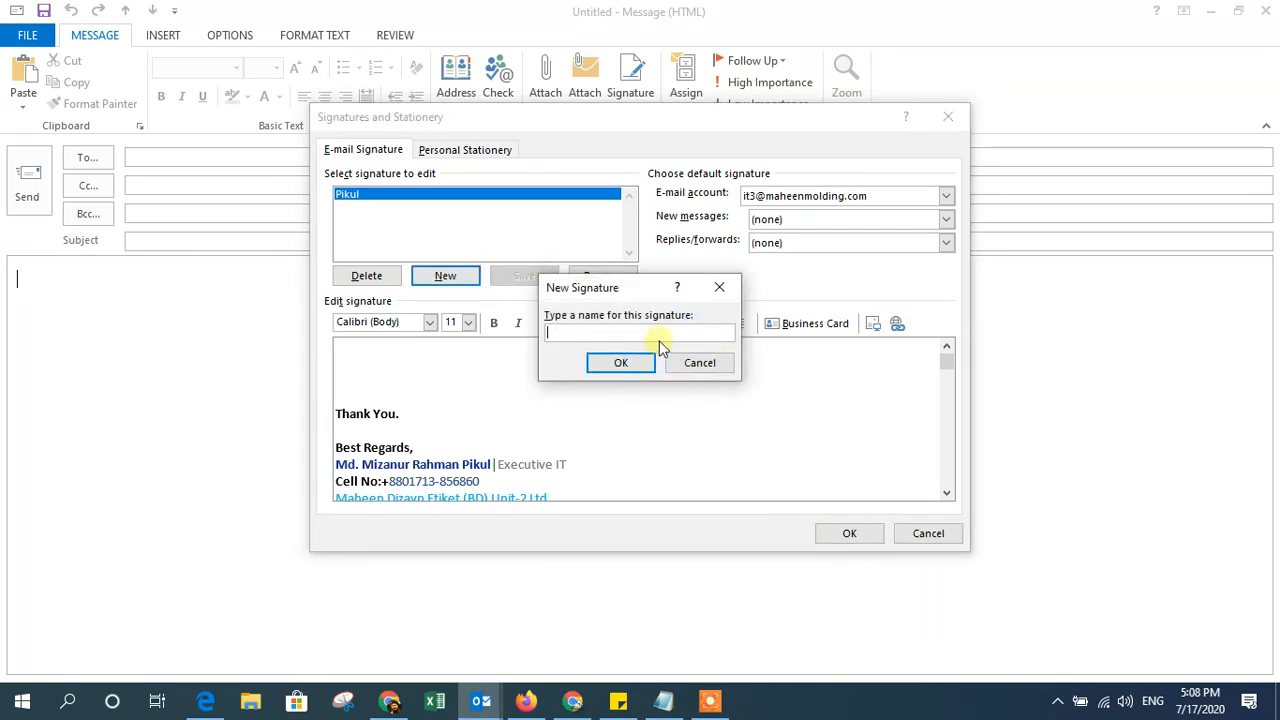
pyautogui.click(688, 366)
pyautogui.click(605, 278)
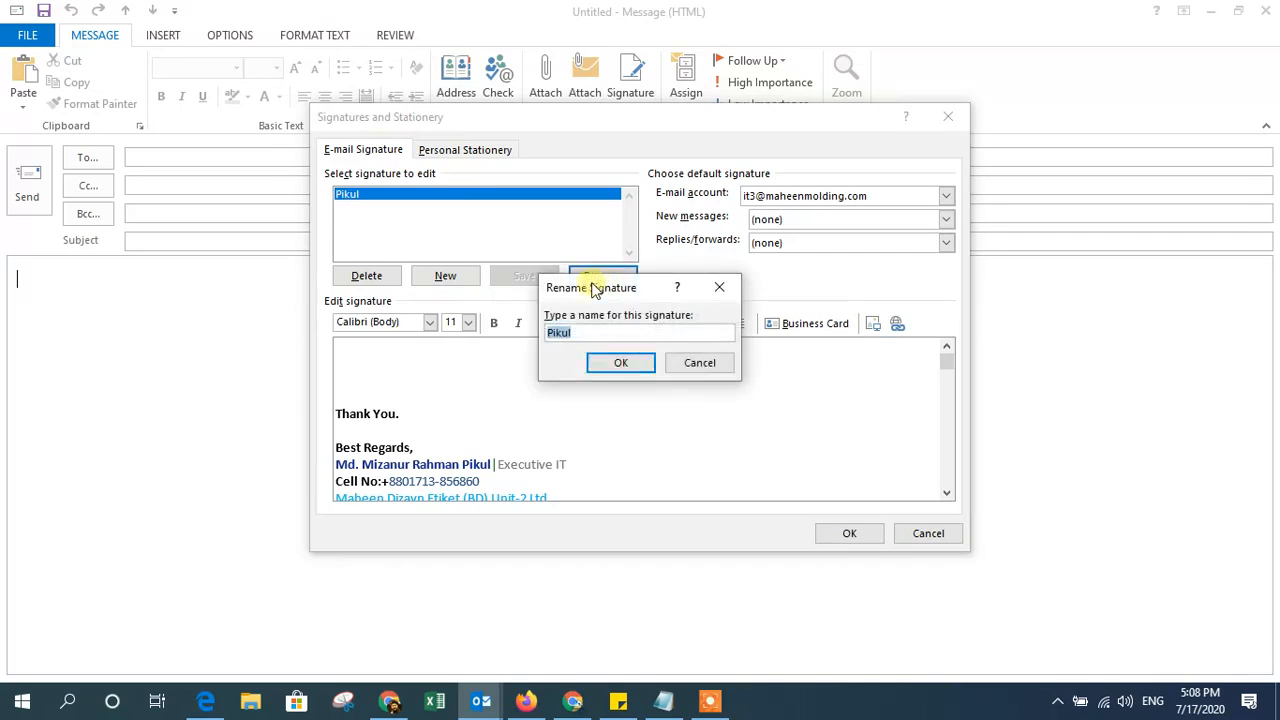
pyautogui.click(620, 362)
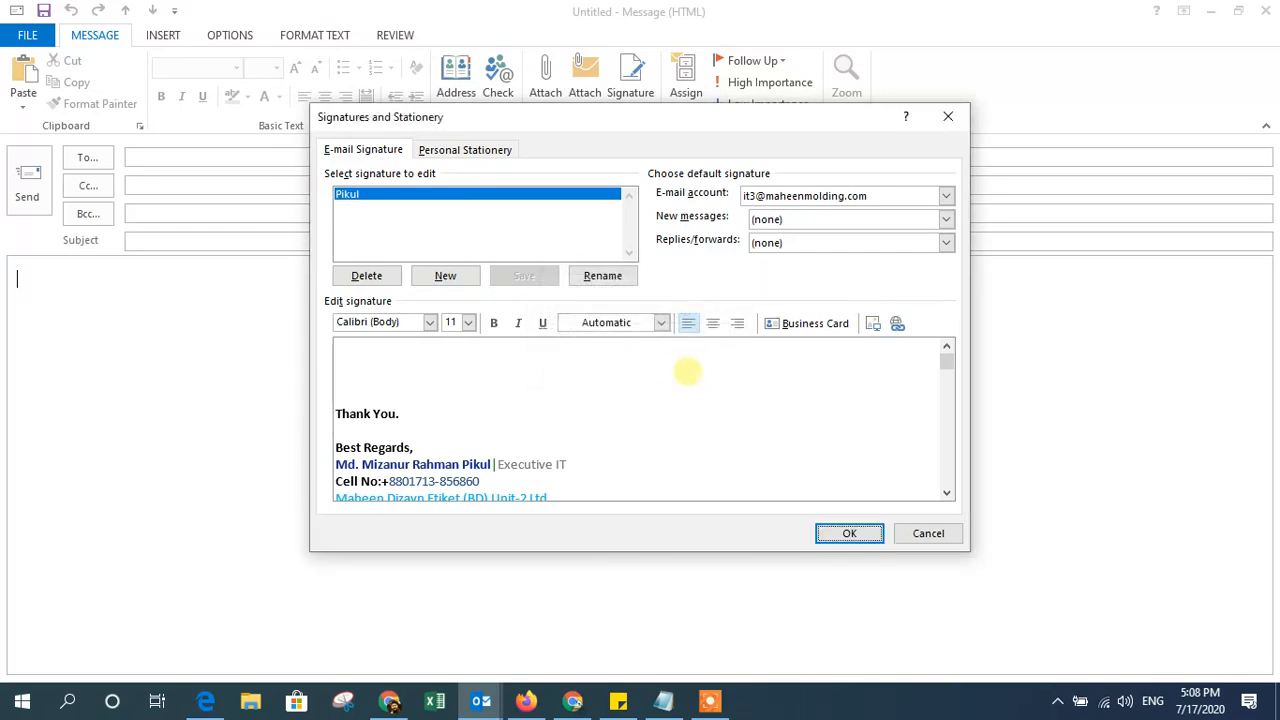
pyautogui.click(852, 534)
pyautogui.click(638, 102)
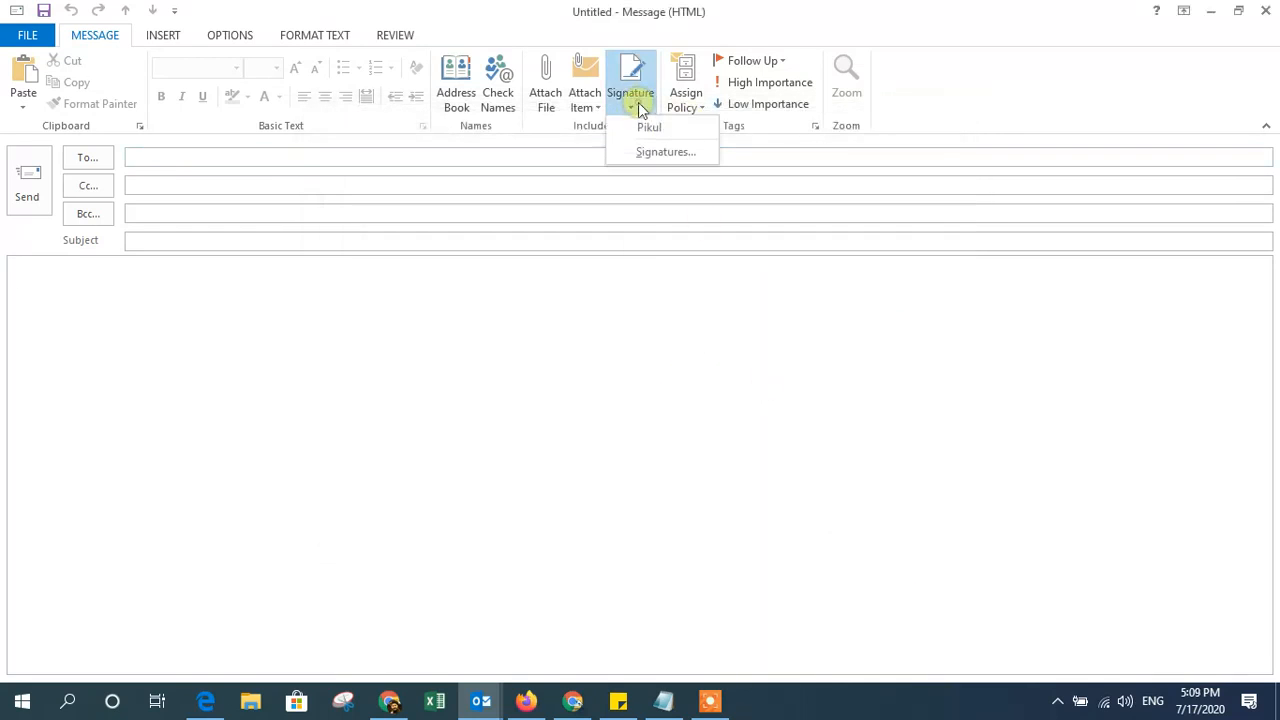
pyautogui.click(663, 151)
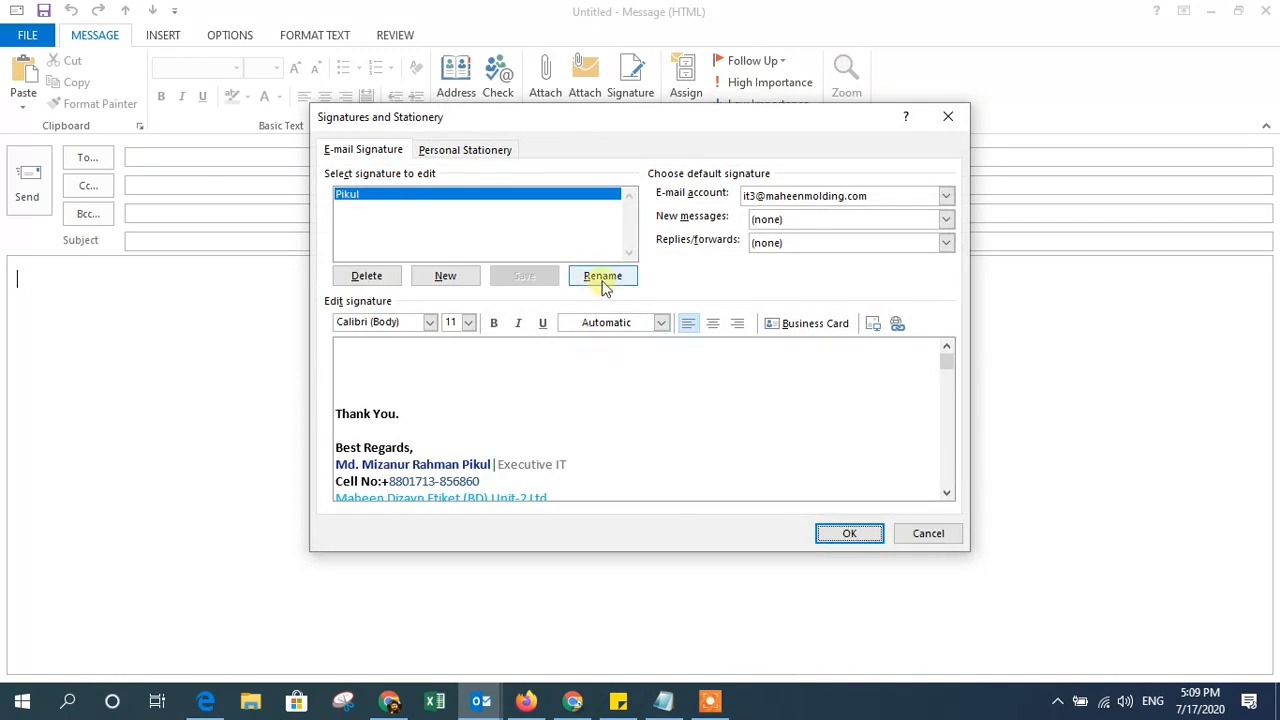
# Delete the existing signature and create a new one named "Mr".
pyautogui.click(370, 276)
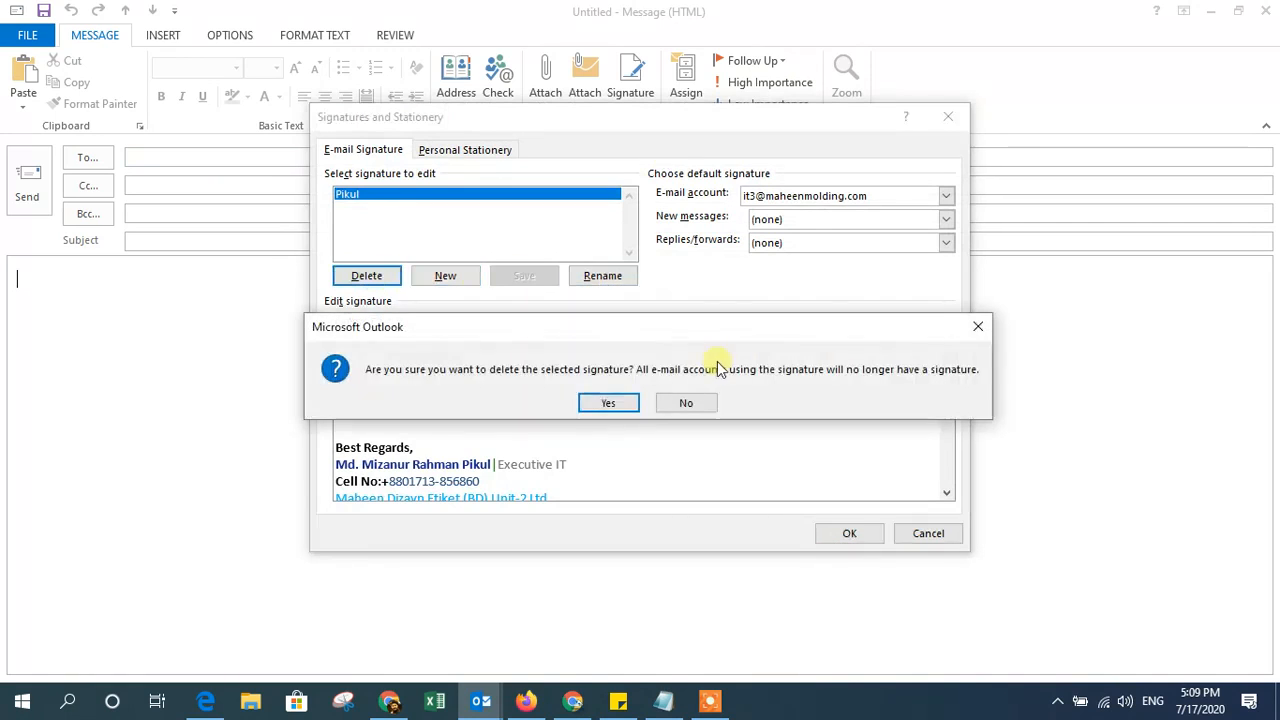
pyautogui.click(590, 399)
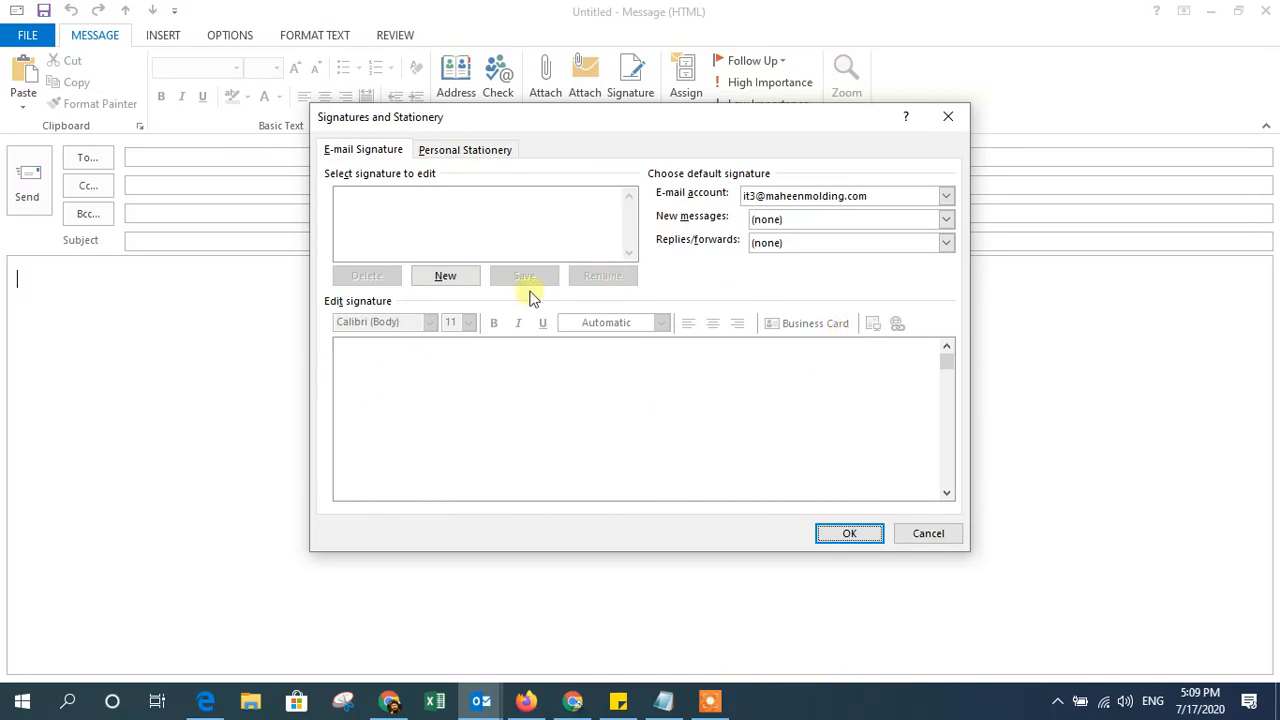
pyautogui.click(460, 279)
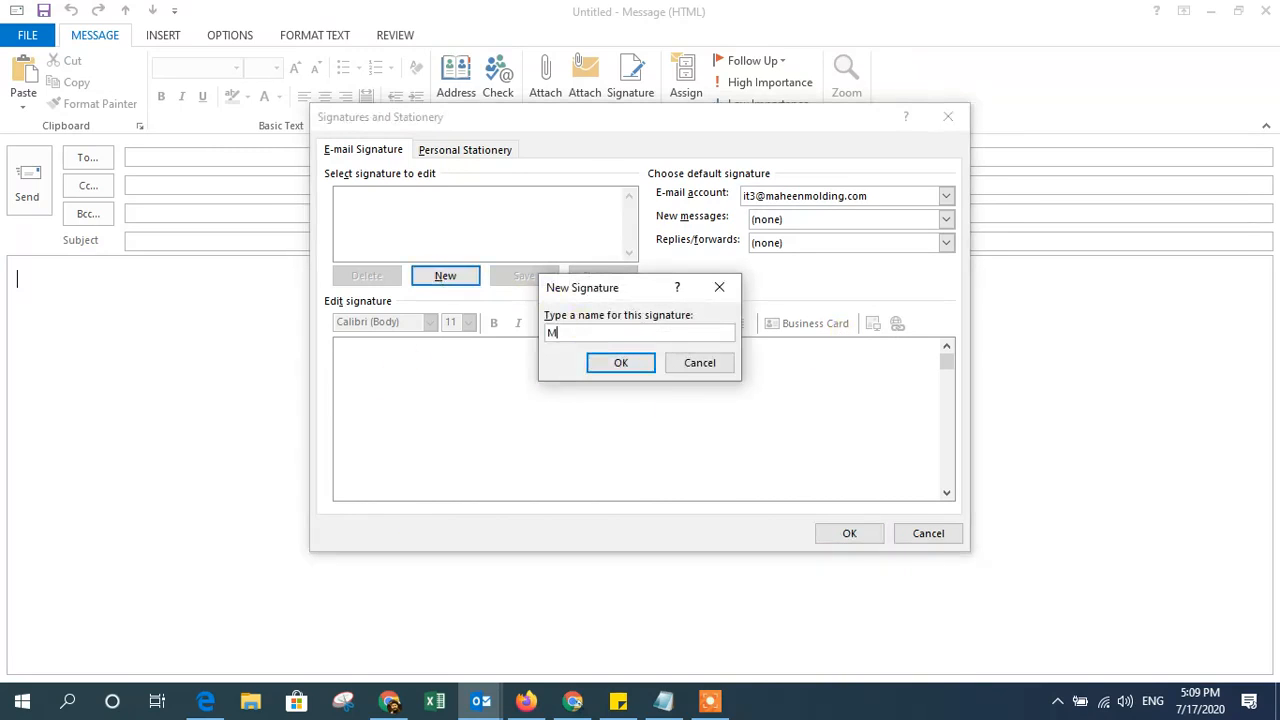
pyautogui.click(624, 364)
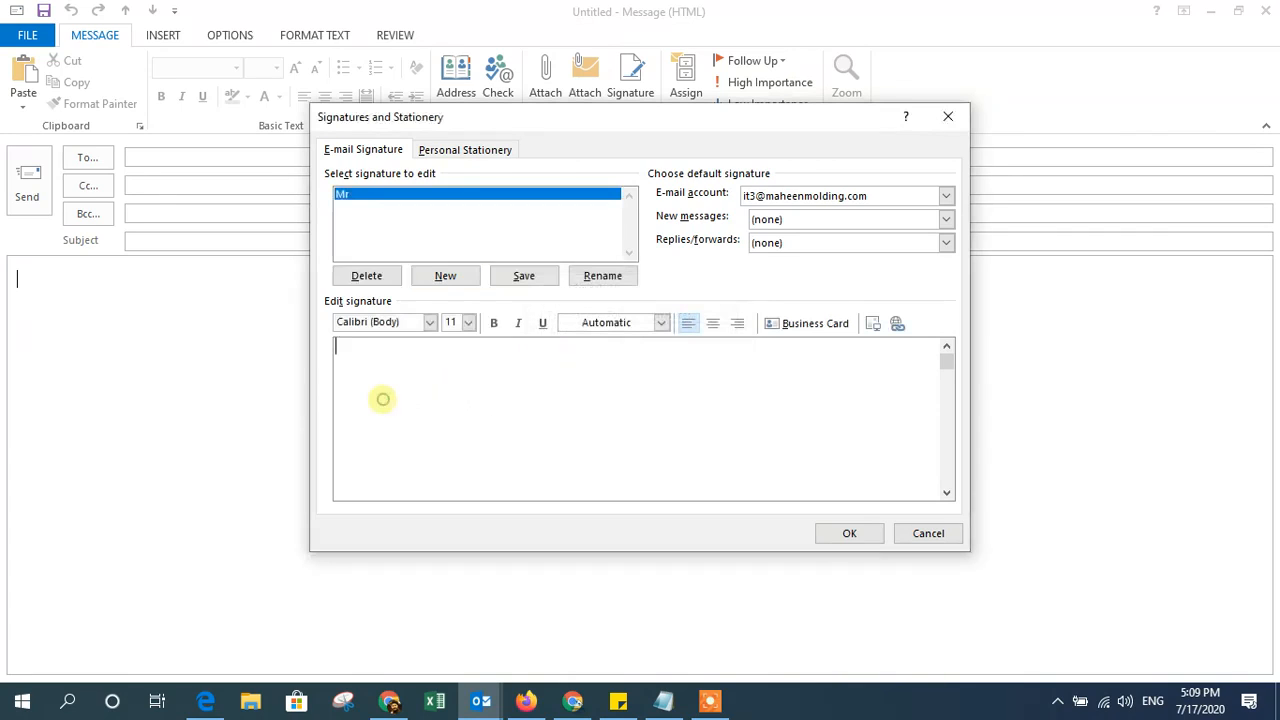
# Paste the copied signature lines into the Mr signature with blank lines above "Best regards".
pyautogui.press('Return')
pyautogui.hotkey('ctrl', 'v')
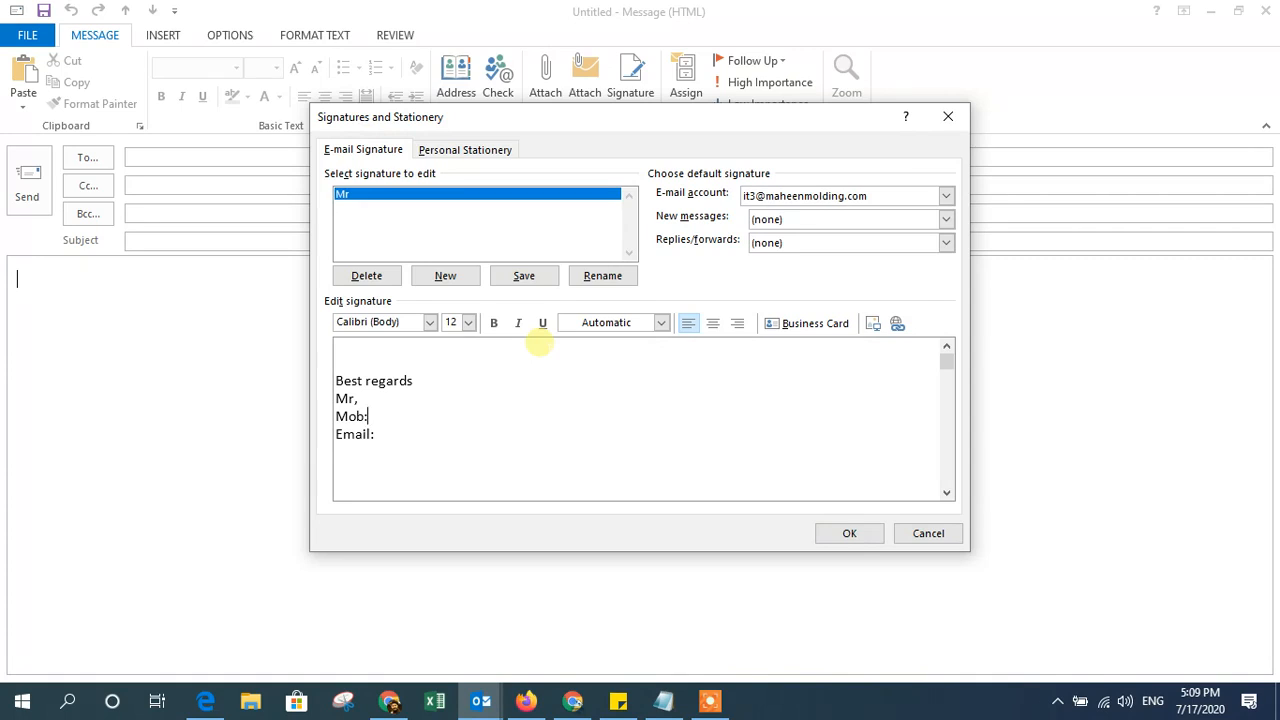
pyautogui.press('Return')
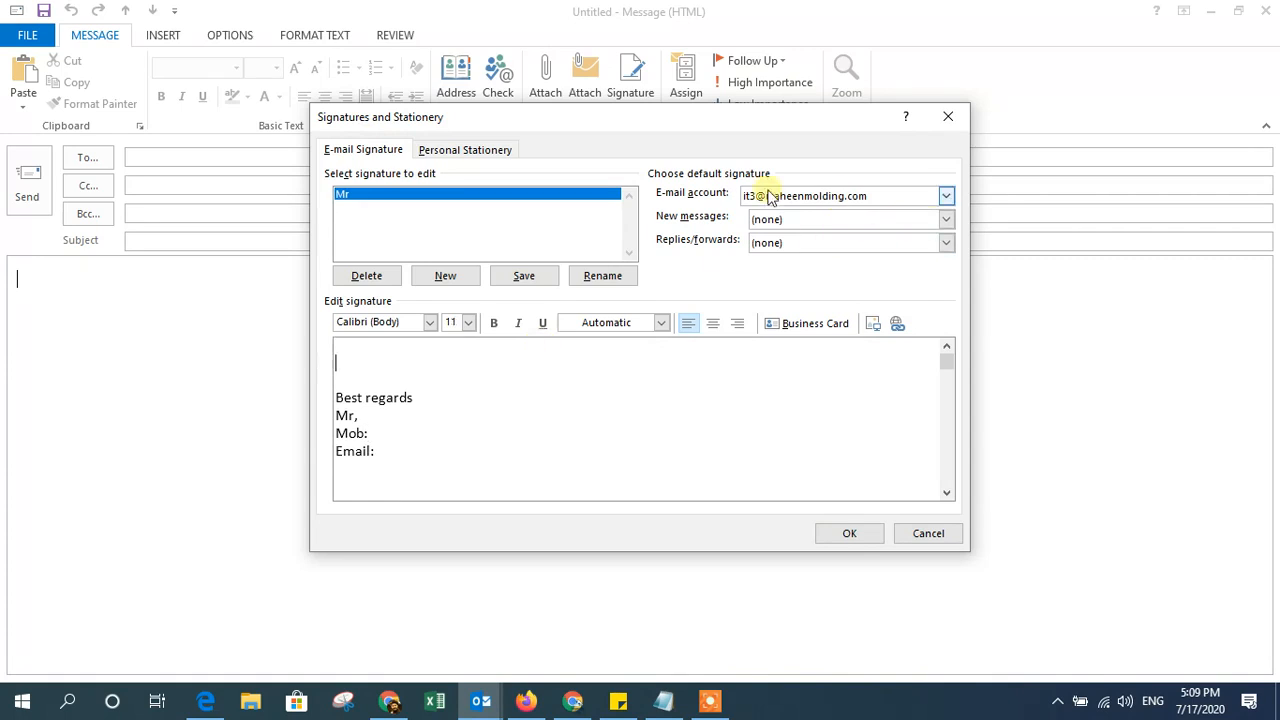
# Make Mr the default signature for new messages and replies/forwards, and add another blank line above its text.
pyautogui.click(945, 222)
pyautogui.click(886, 249)
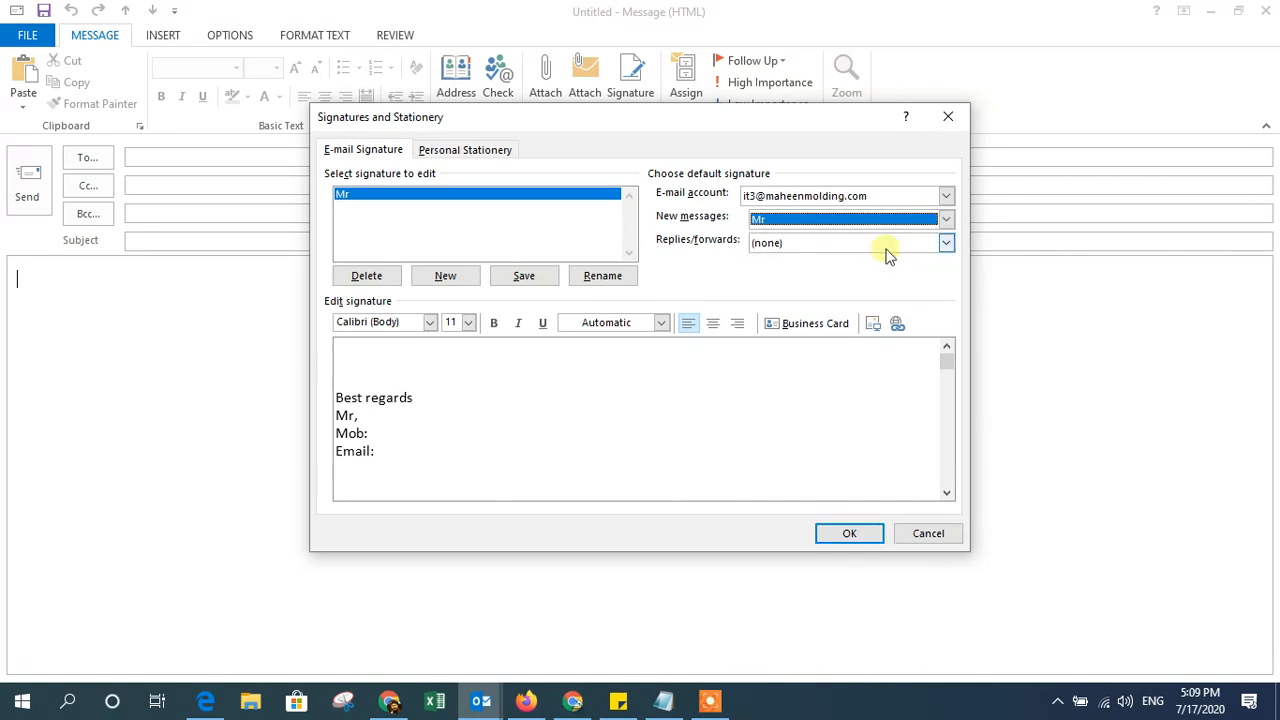
pyautogui.click(944, 250)
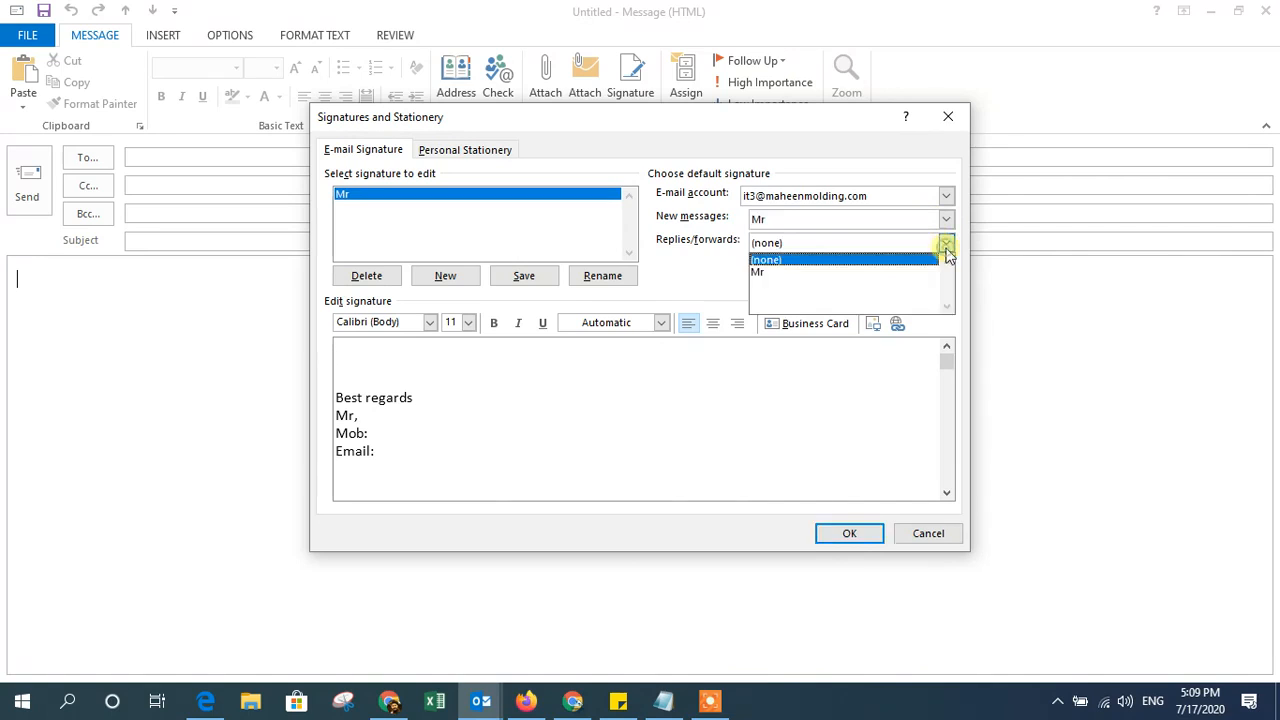
pyautogui.click(897, 274)
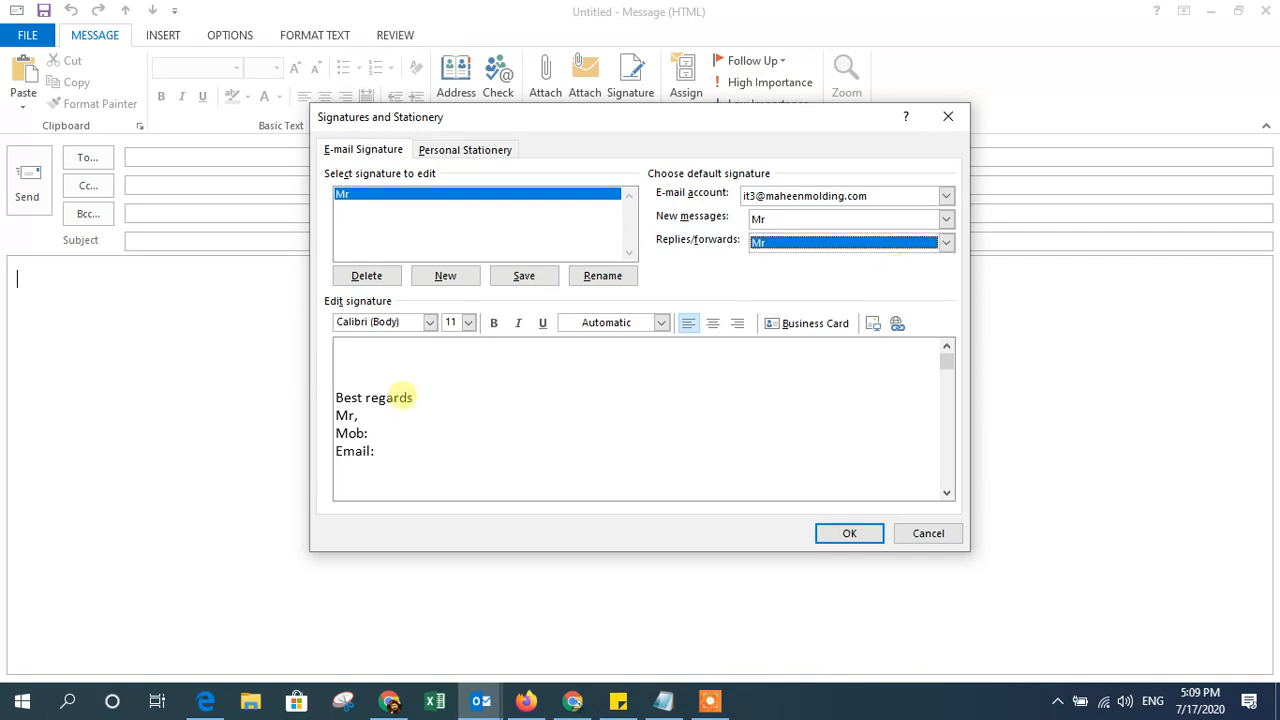
pyautogui.click(360, 358)
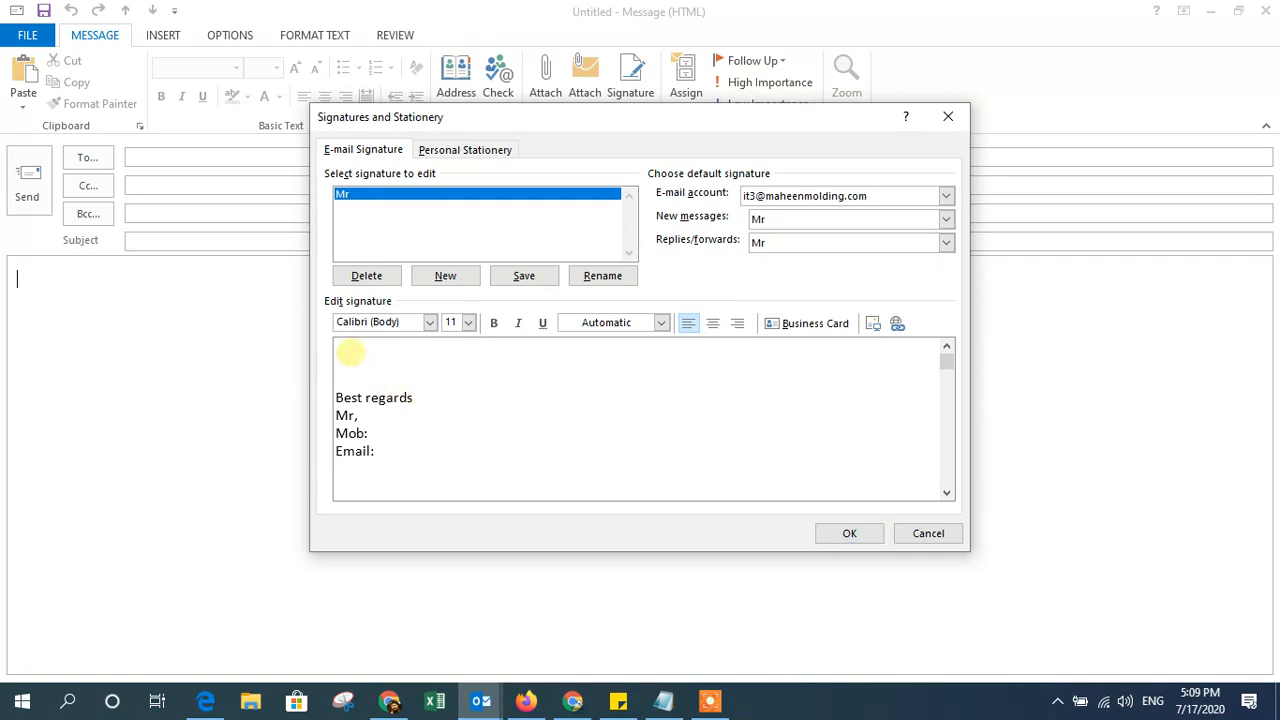
pyautogui.press('Return')
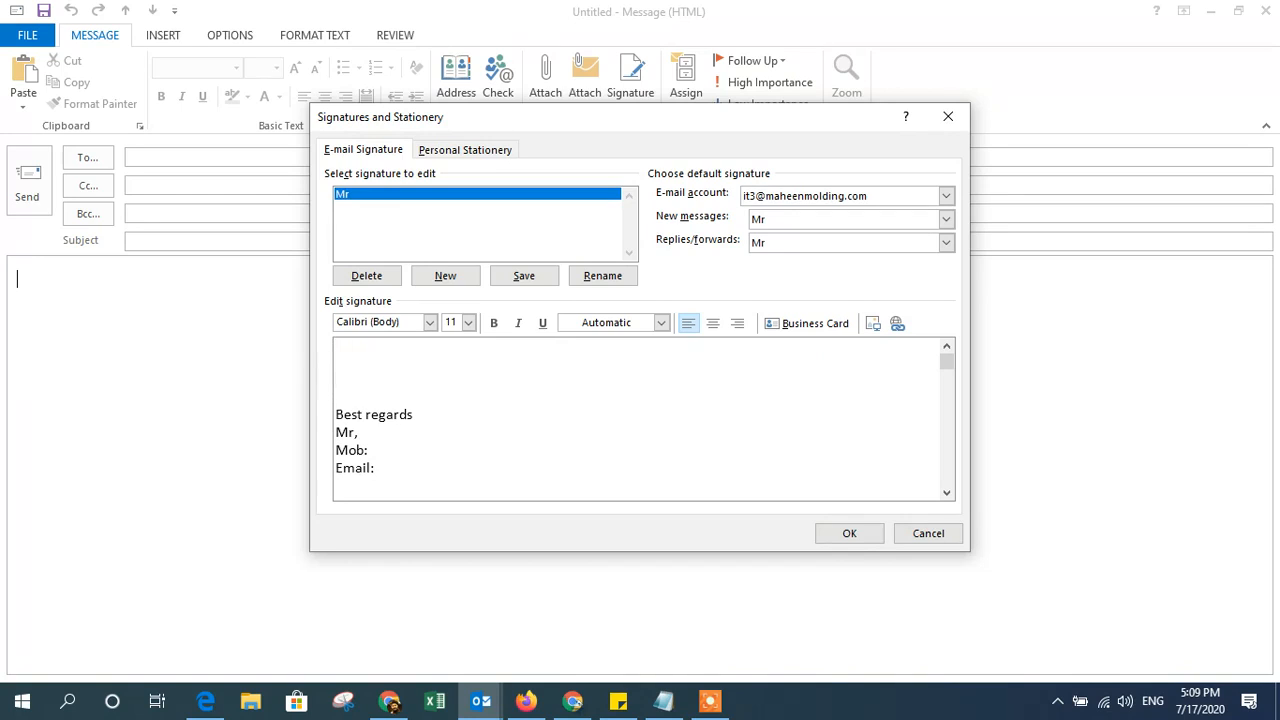
# Open the font settings for new mail messages in the personal stationery options.
pyautogui.click(484, 152)
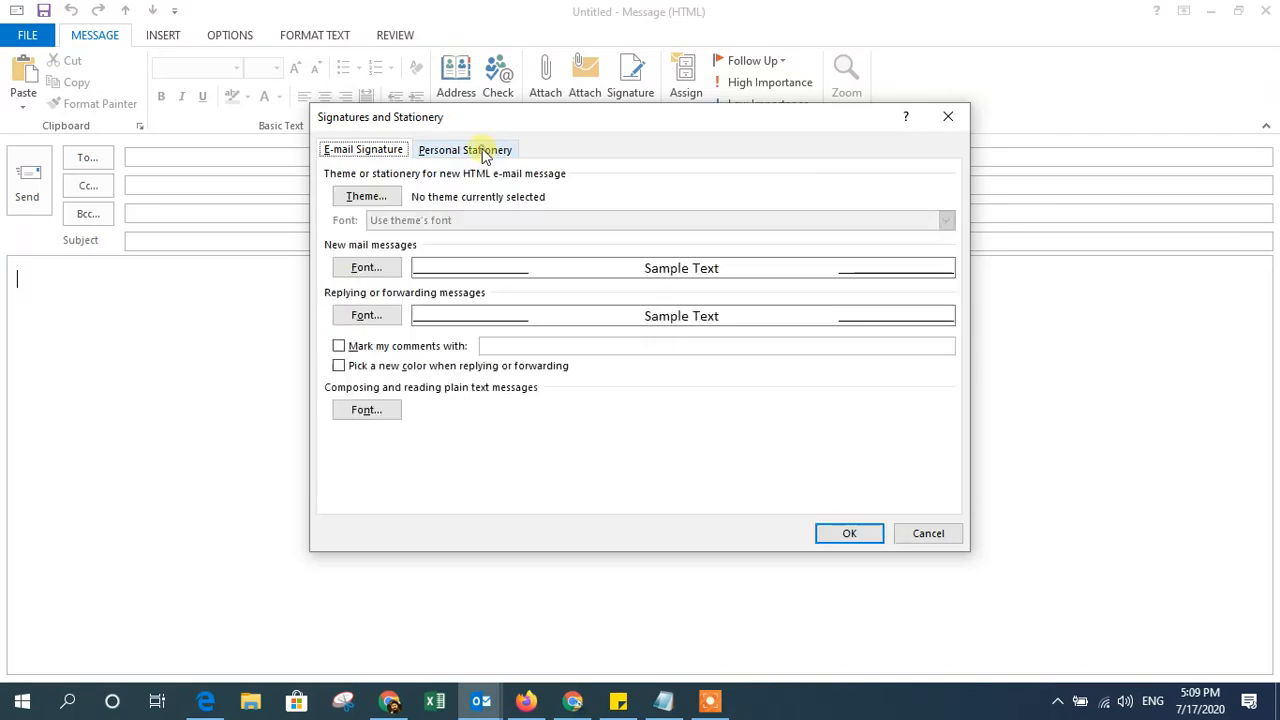
pyautogui.click(368, 270)
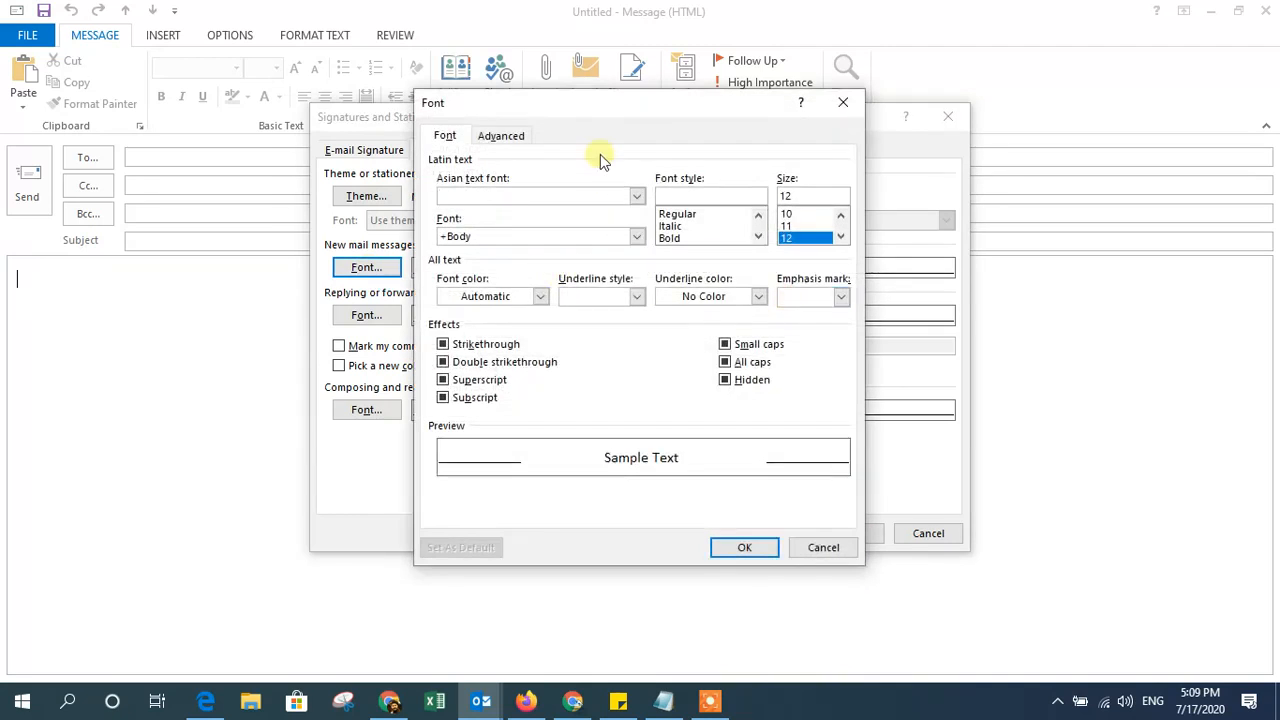
pyautogui.moveTo(657, 106); pyautogui.dragTo(810, 116)
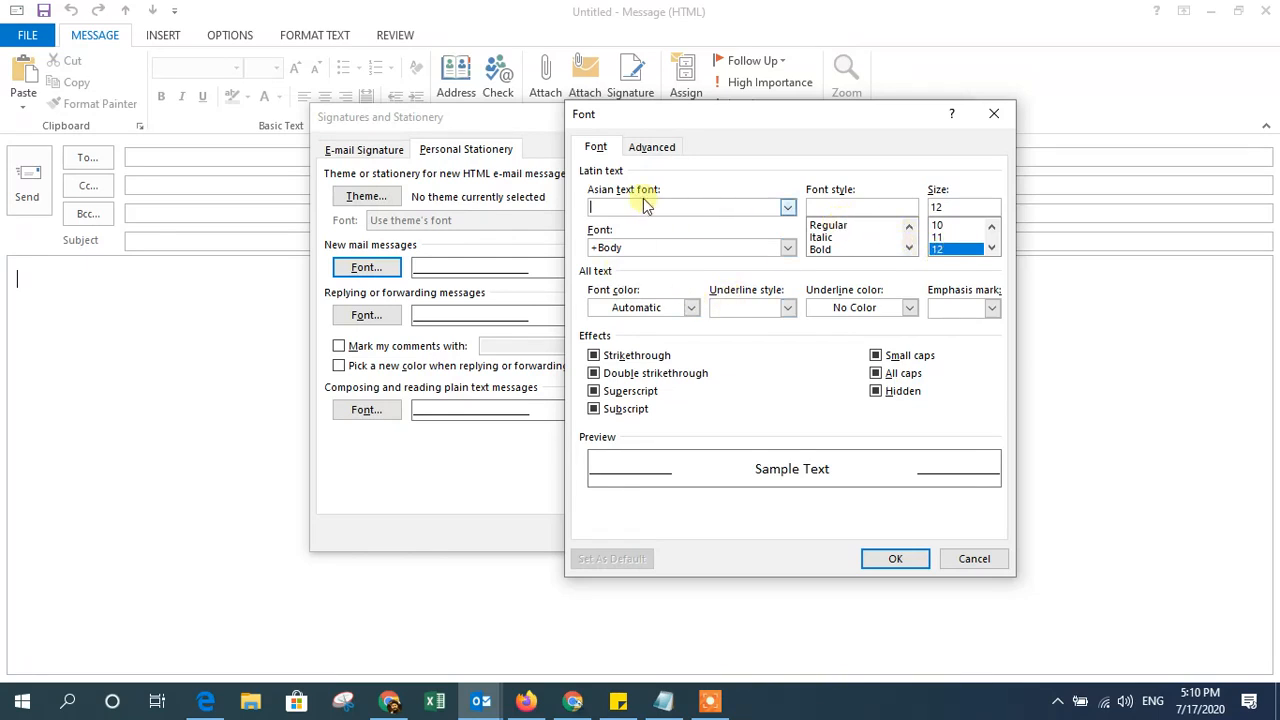
pyautogui.click(788, 207)
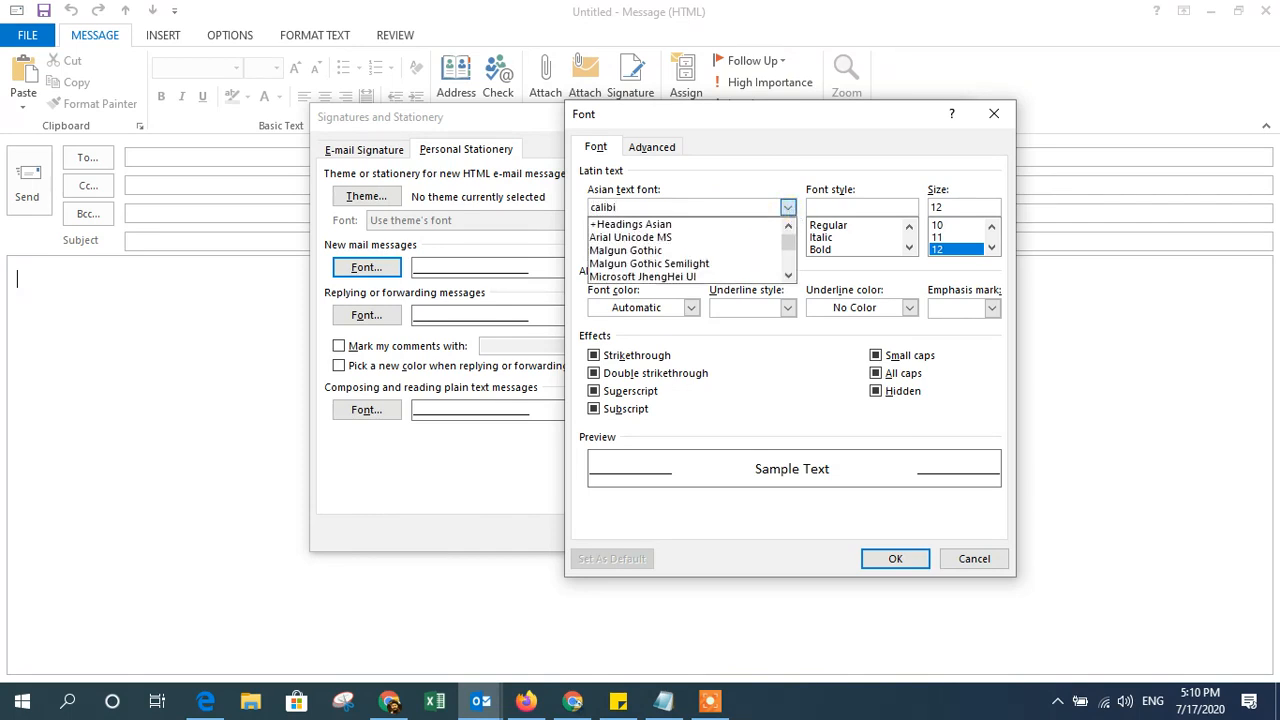
pyautogui.press('BackSpace')
pyautogui.press('BackSpace')
pyautogui.press('BackSpace')
pyautogui.moveTo(789, 277); pyautogui.dragTo(786, 204)
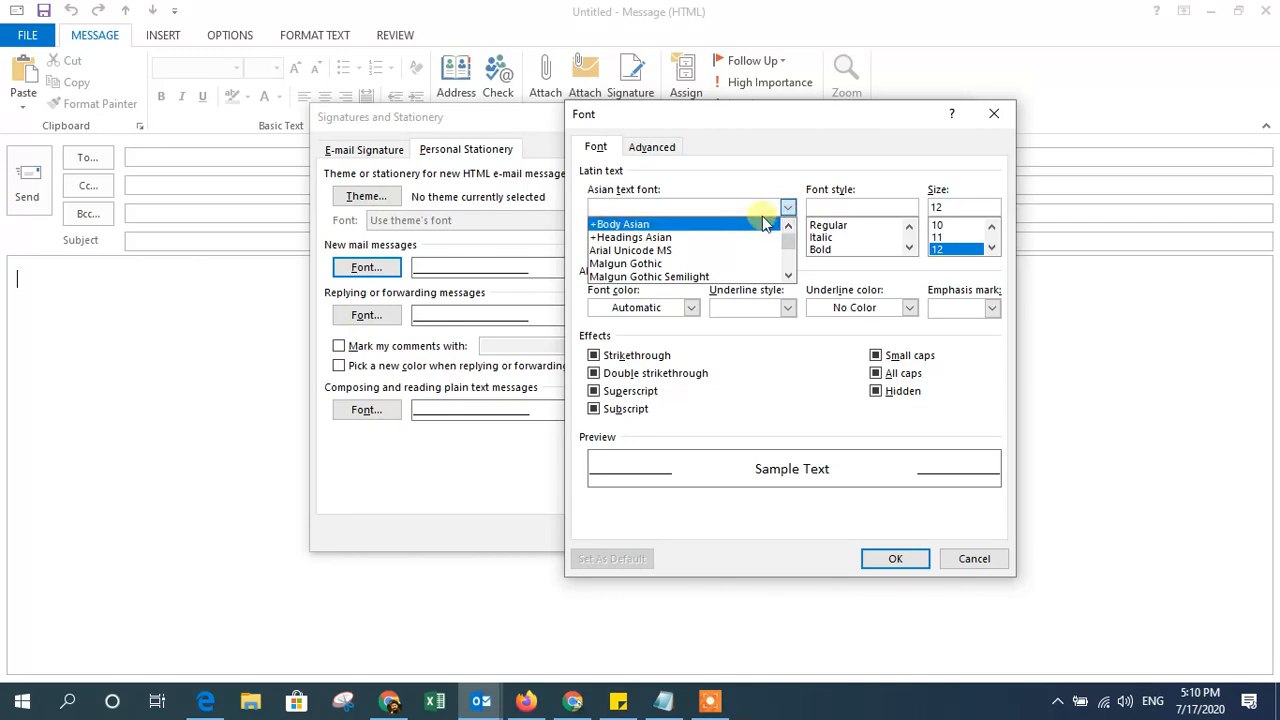
pyautogui.click(651, 148)
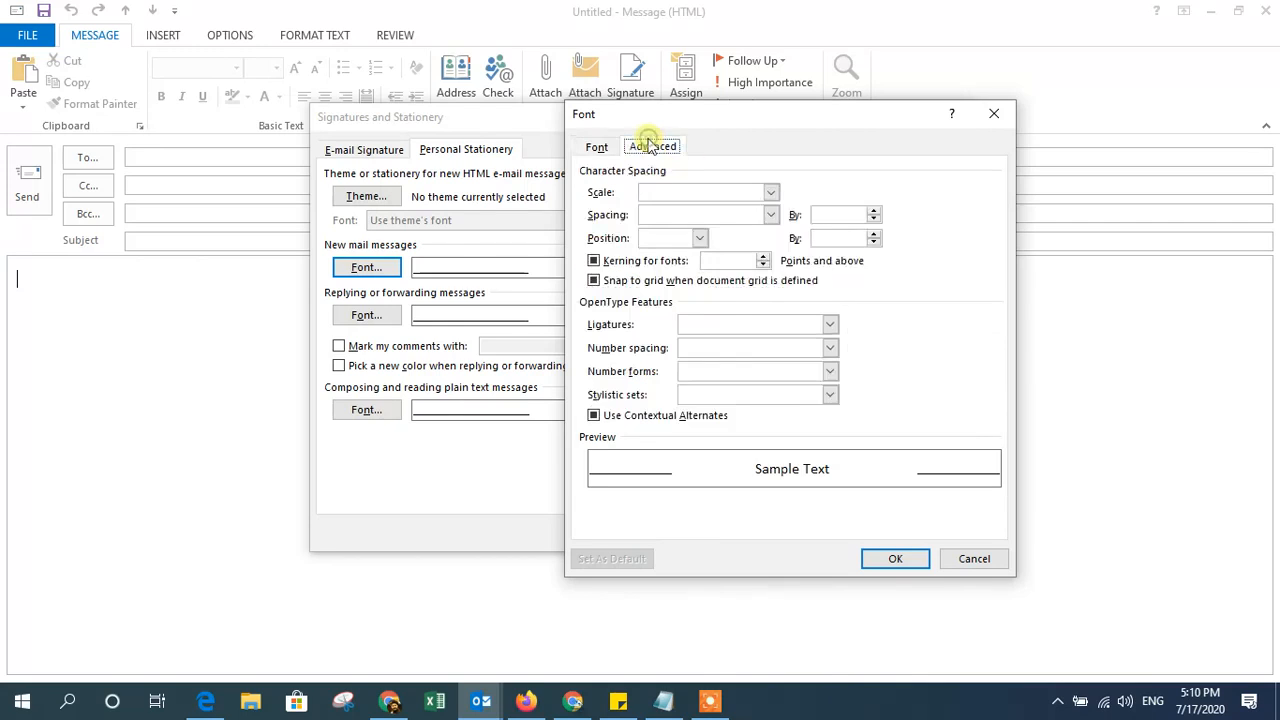
pyautogui.click(598, 147)
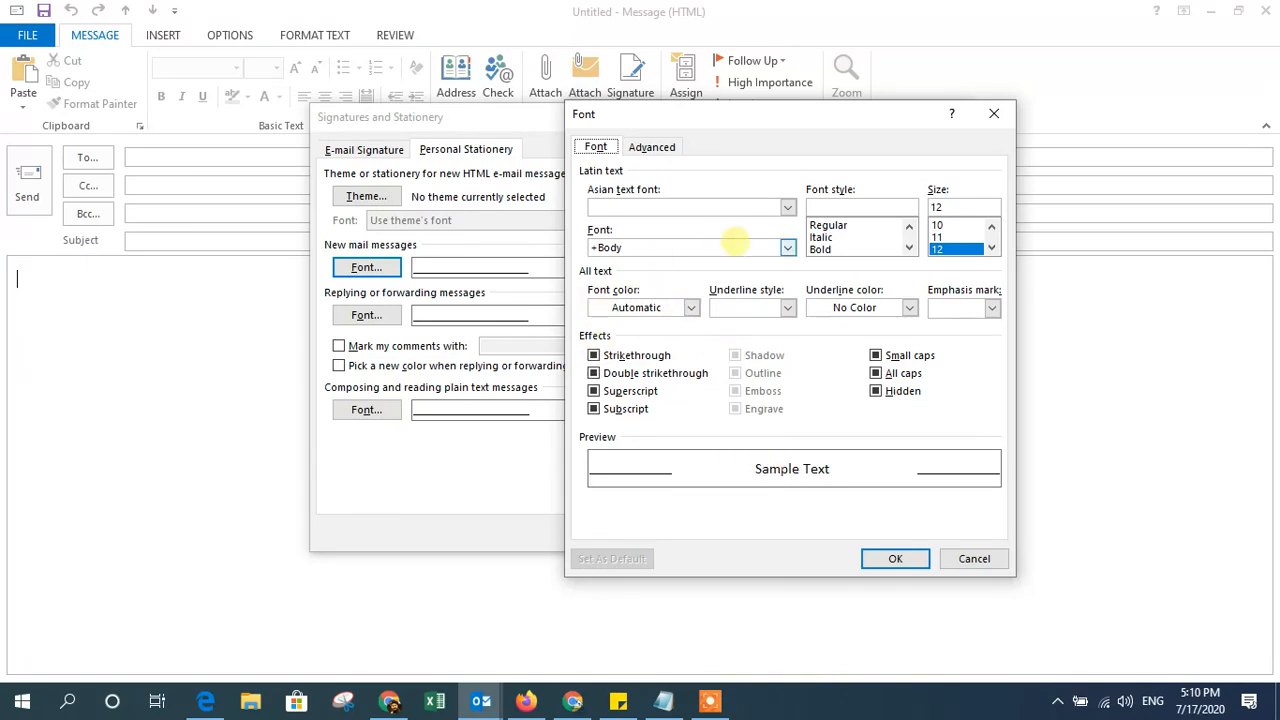
# Set the font for new mail messages to Calibri at size 12 and confirm it.
pyautogui.click(788, 247)
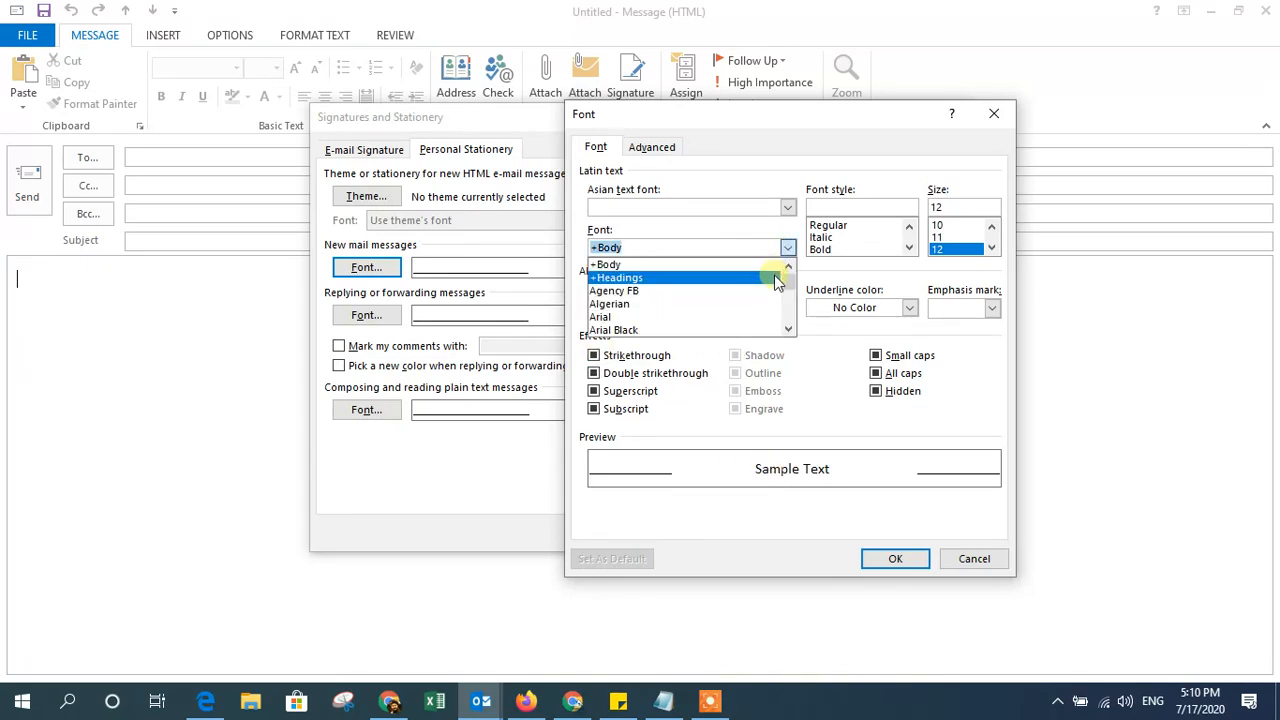
pyautogui.write('c')
pyautogui.click(610, 264)
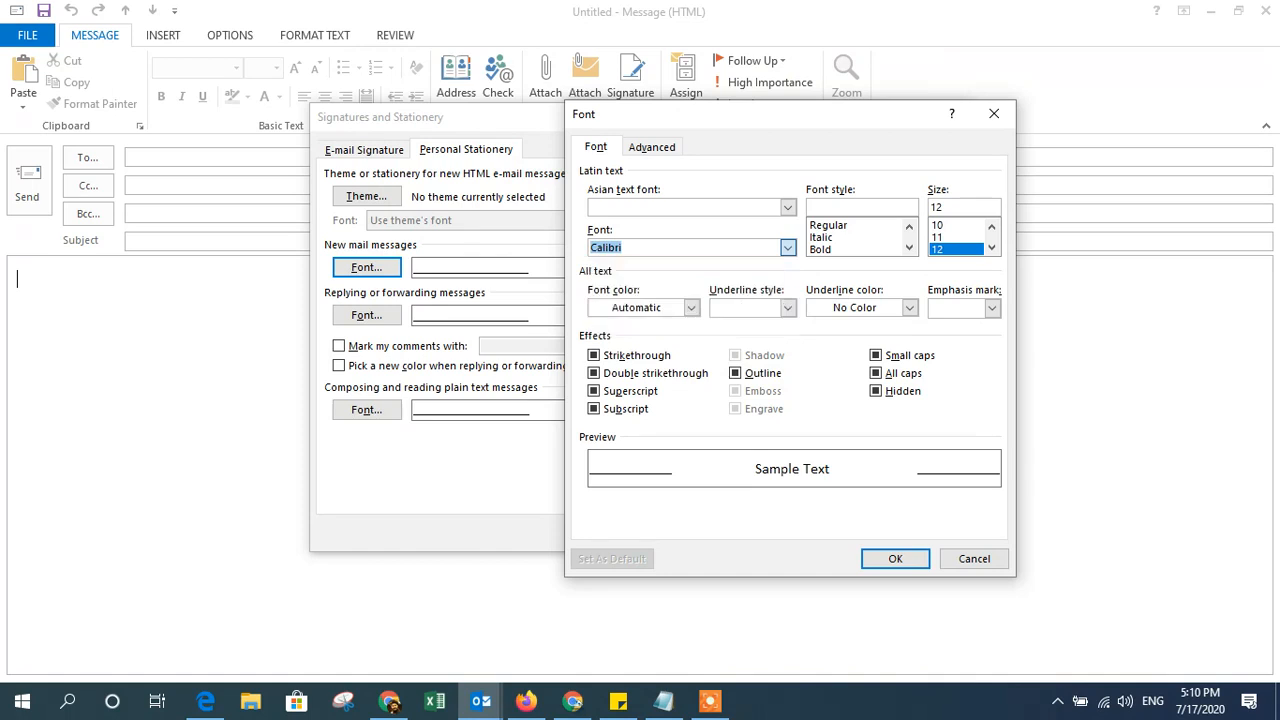
pyautogui.click(970, 250)
pyautogui.click(992, 249)
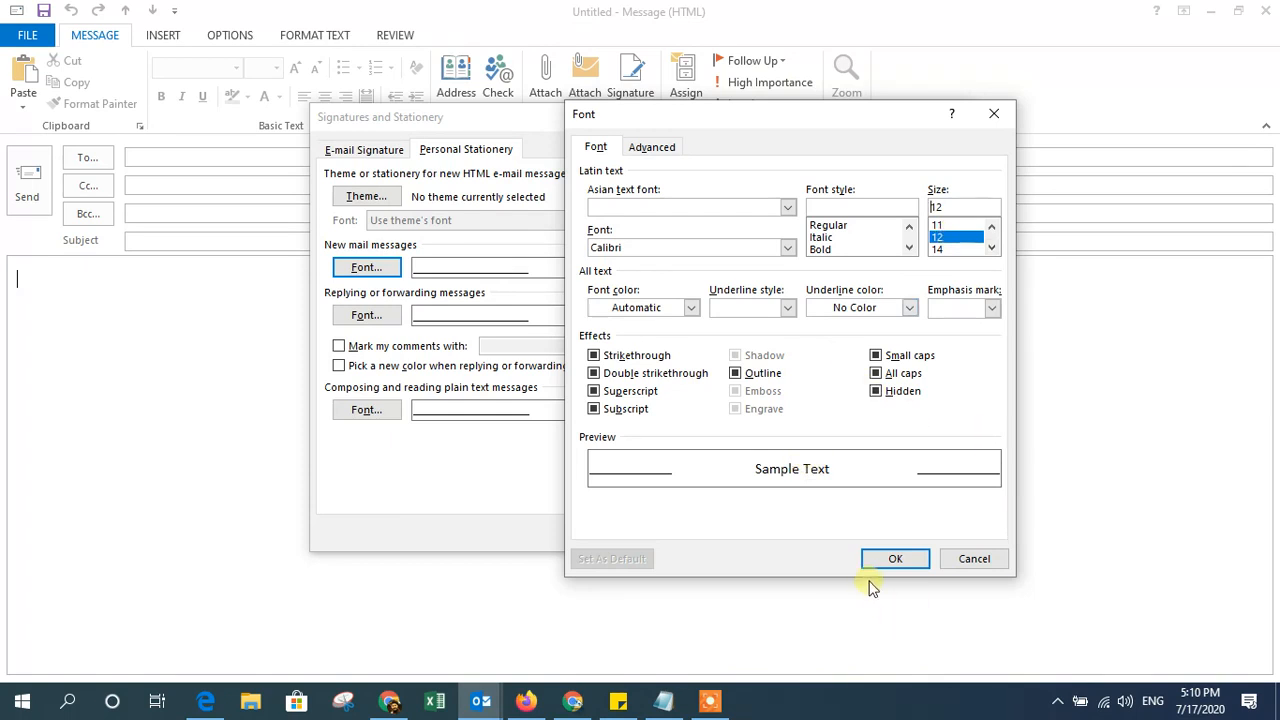
pyautogui.click(894, 558)
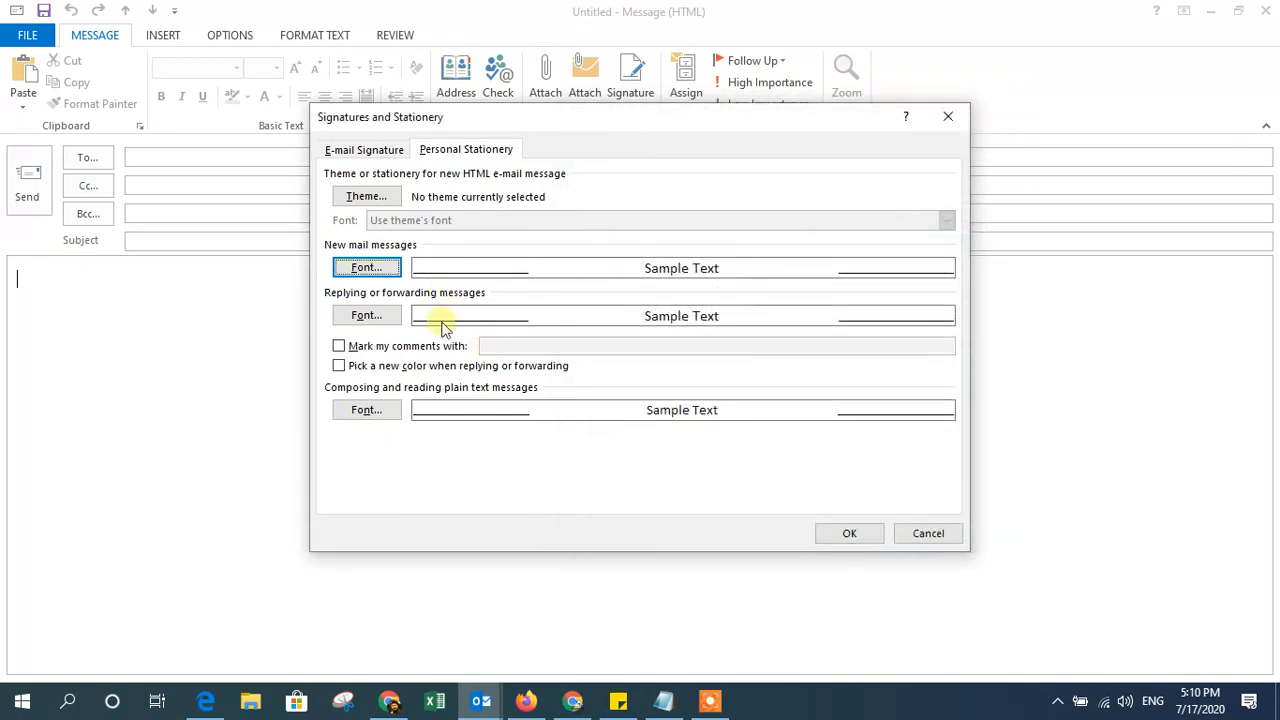
# Set the font for replying or forwarding messages to Calibri in black and save the signature and stationery settings.
pyautogui.click(393, 314)
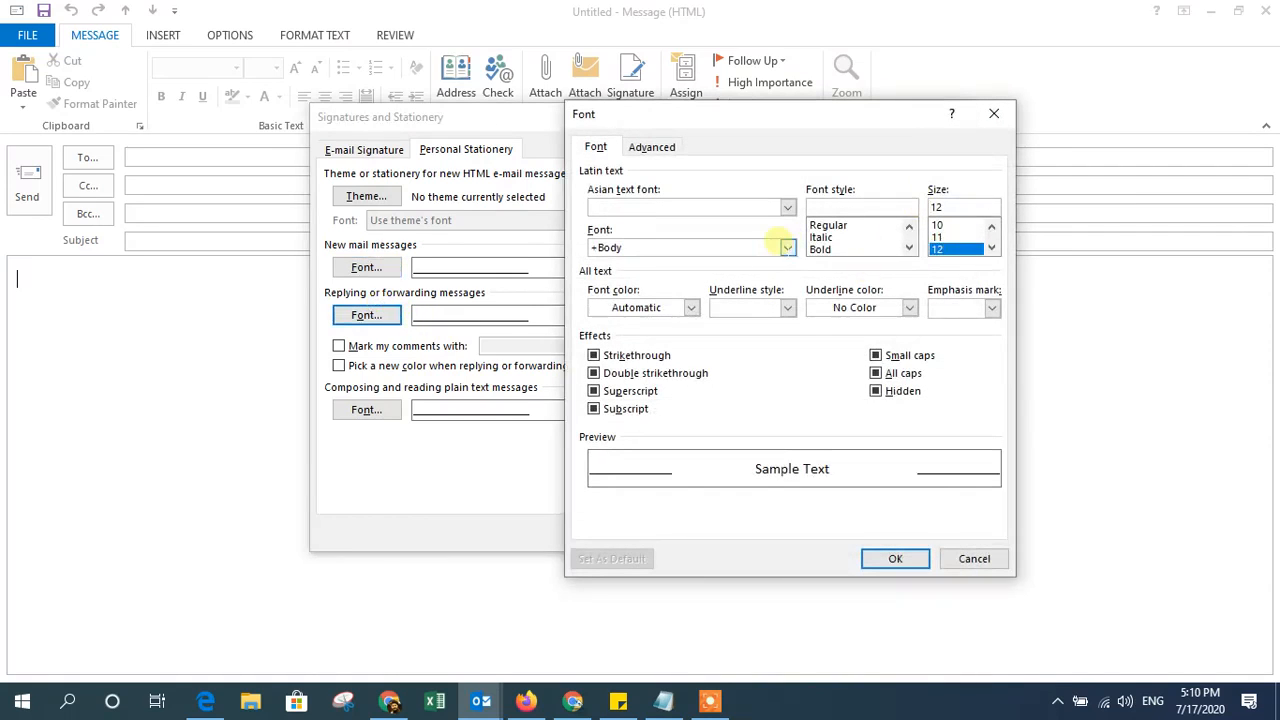
pyautogui.click(788, 249)
pyautogui.write('cal')
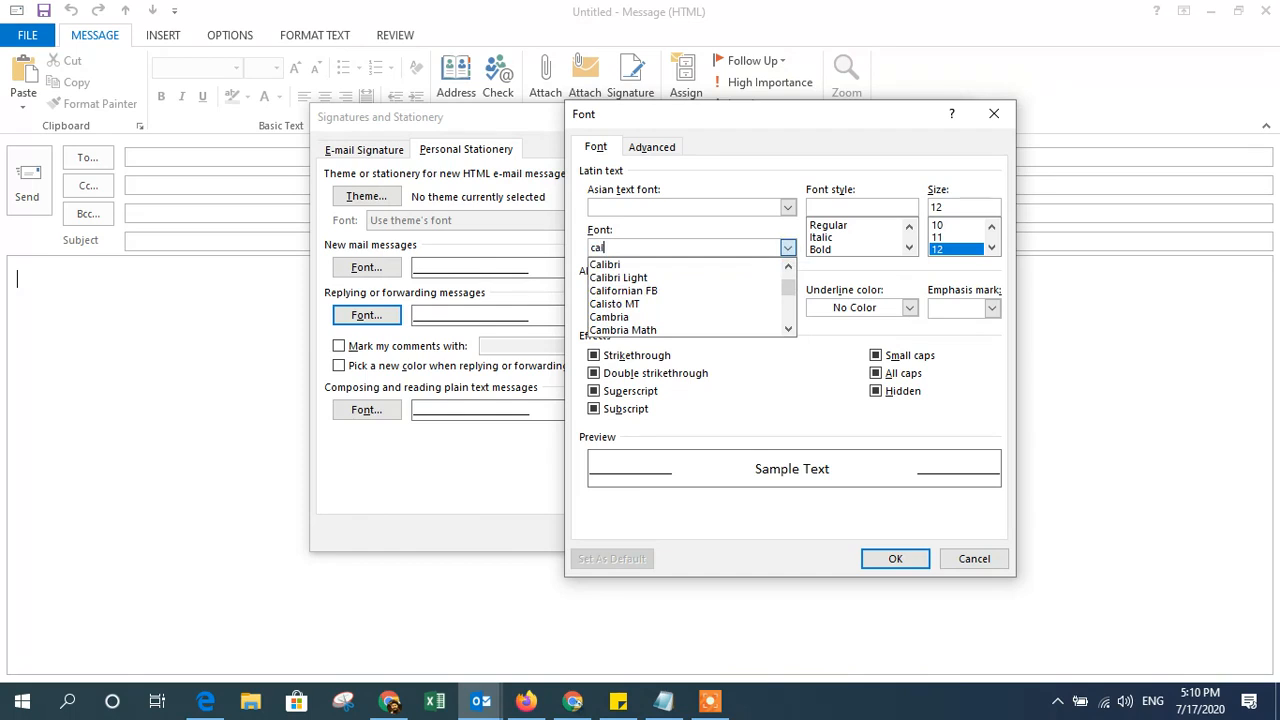
pyautogui.click(788, 248)
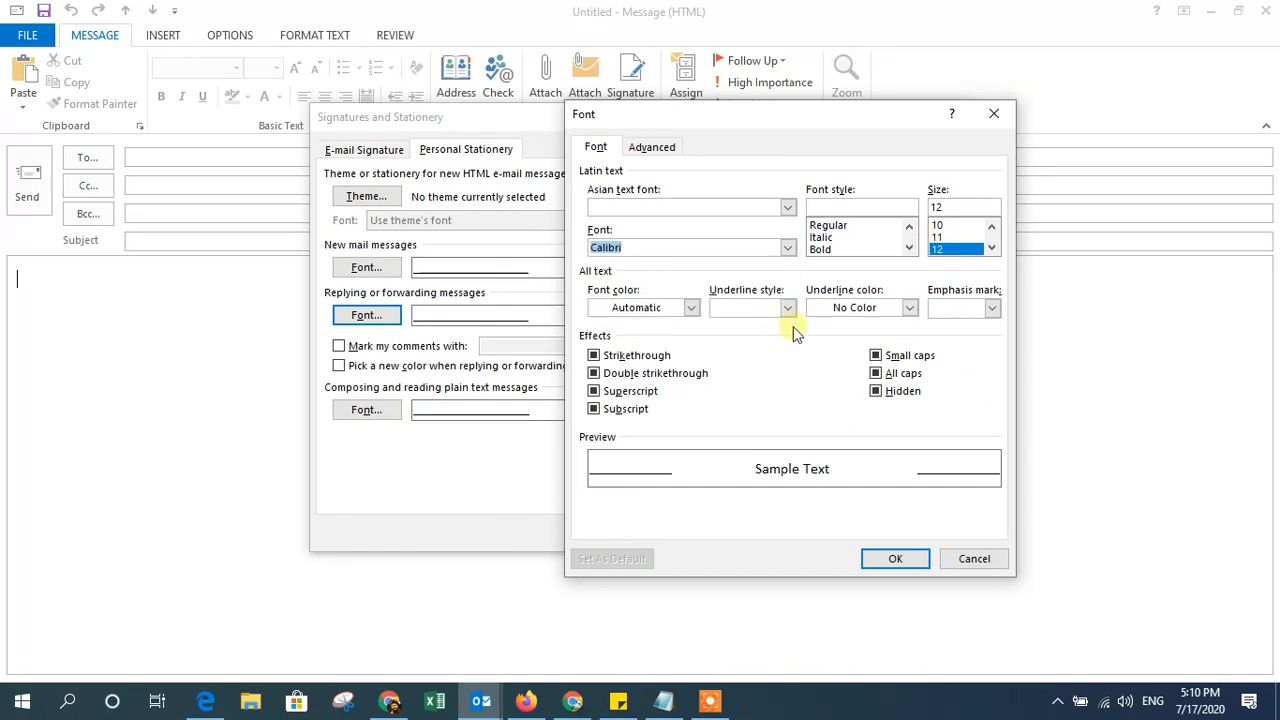
pyautogui.click(691, 308)
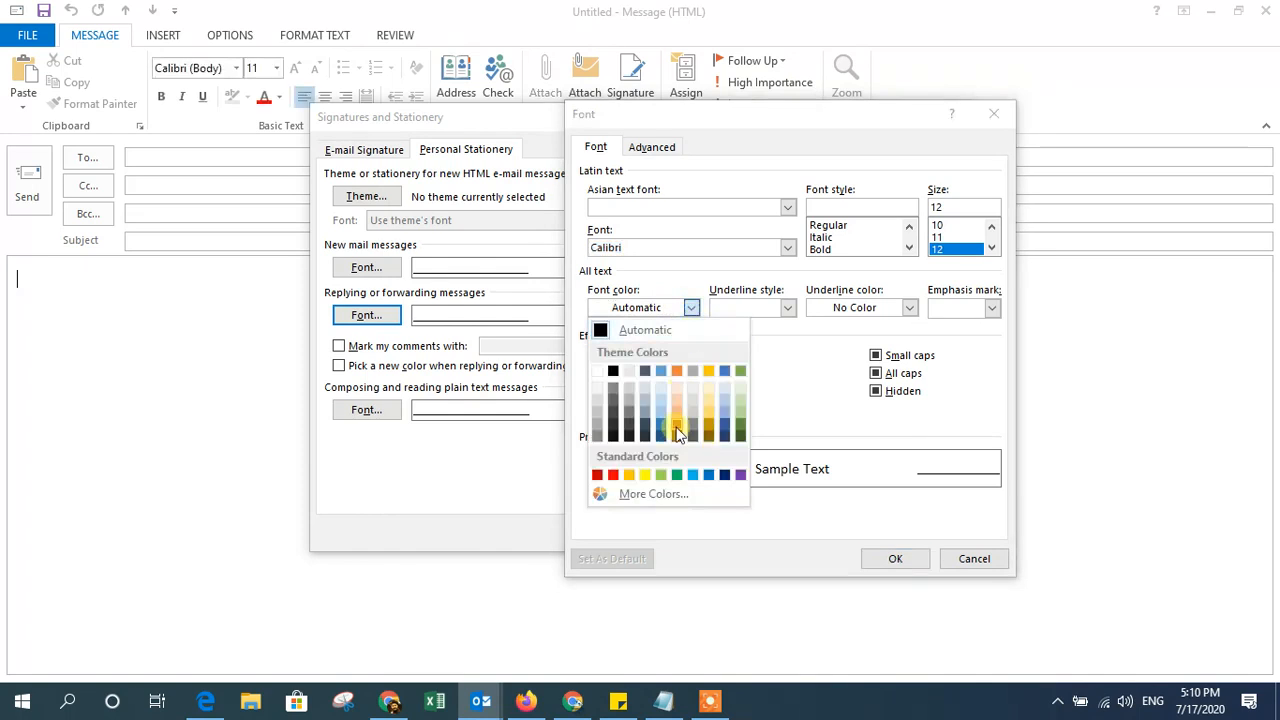
pyautogui.click(612, 371)
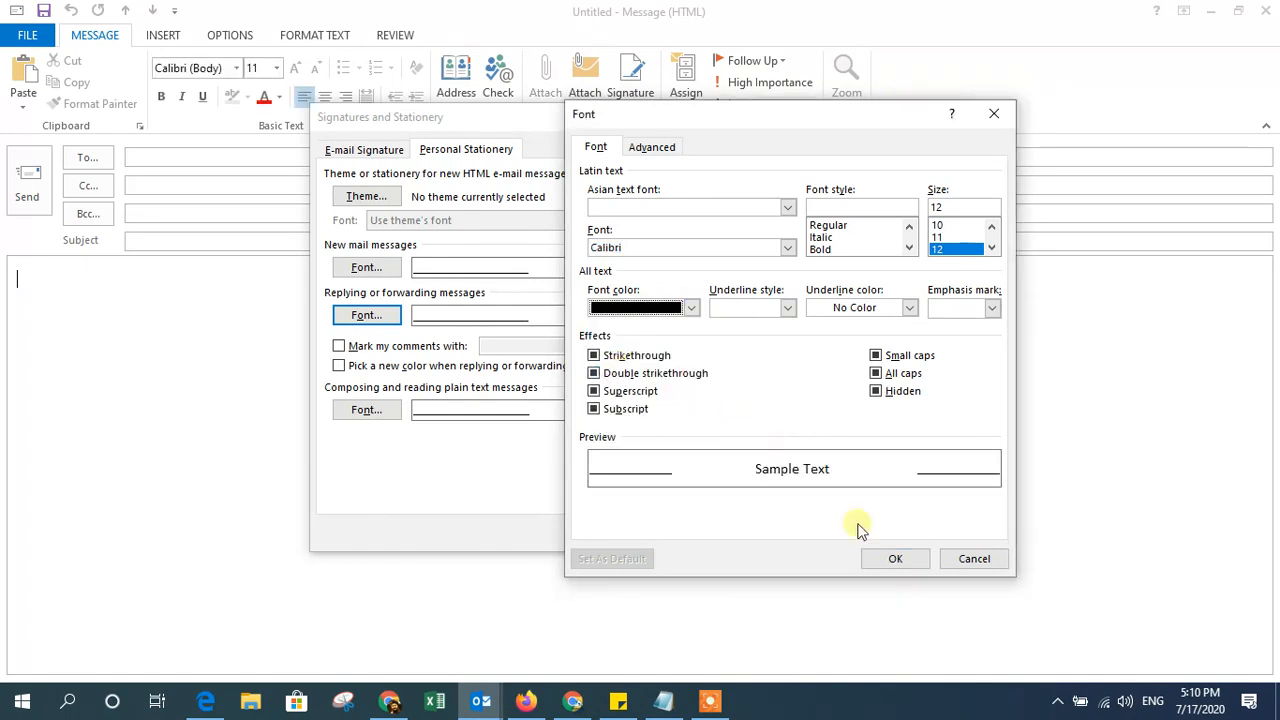
pyautogui.click(891, 561)
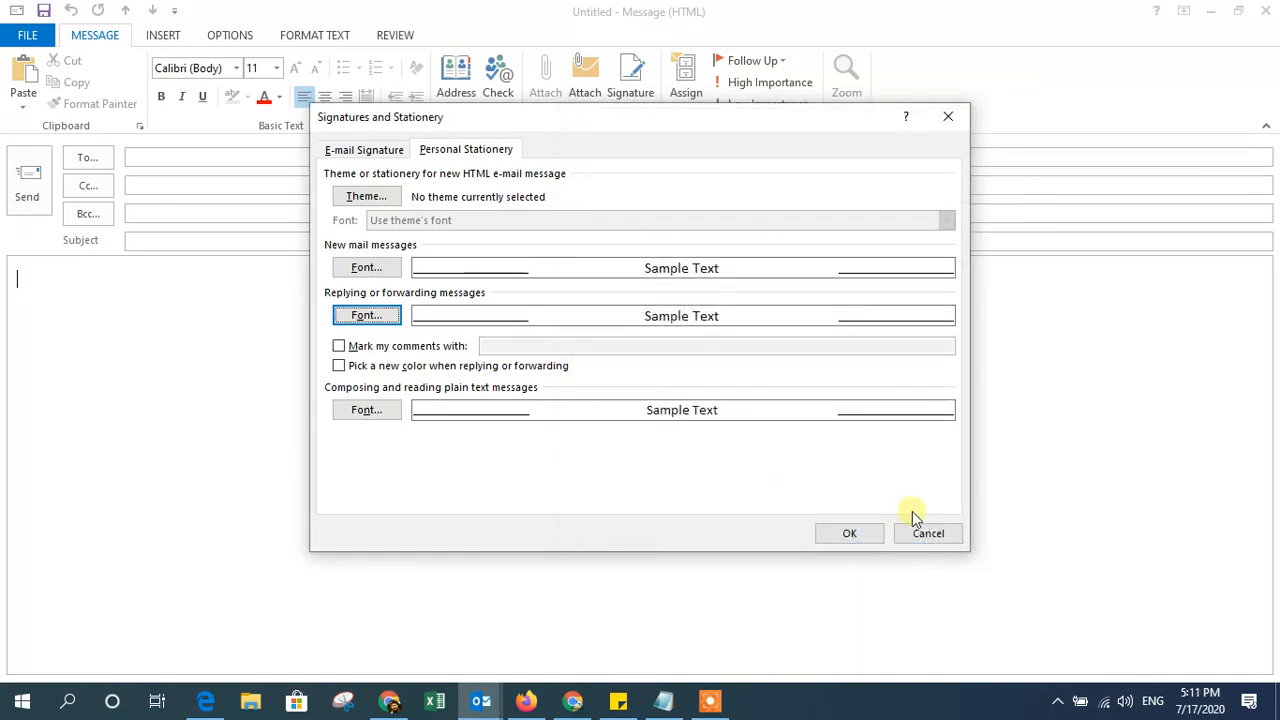
pyautogui.click(843, 532)
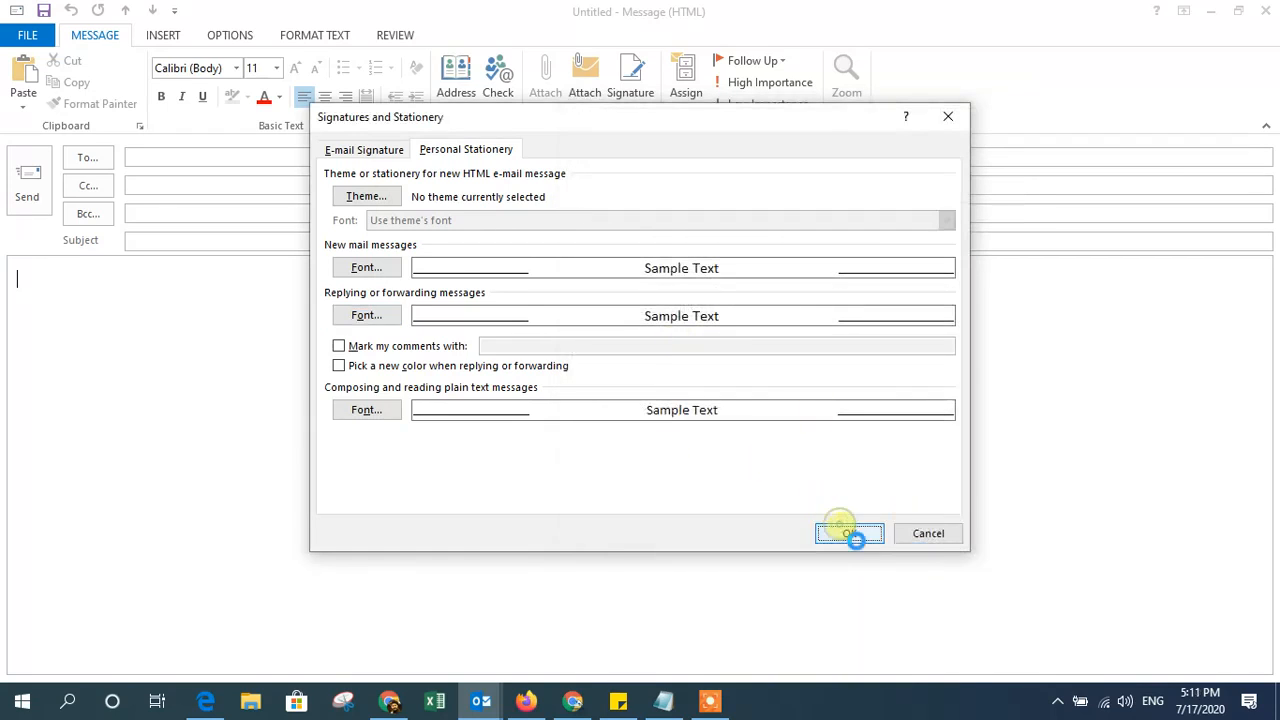
# Close the untitled message without saving it and start a new email to check the default signature in its body.
pyautogui.click(1266, 10)
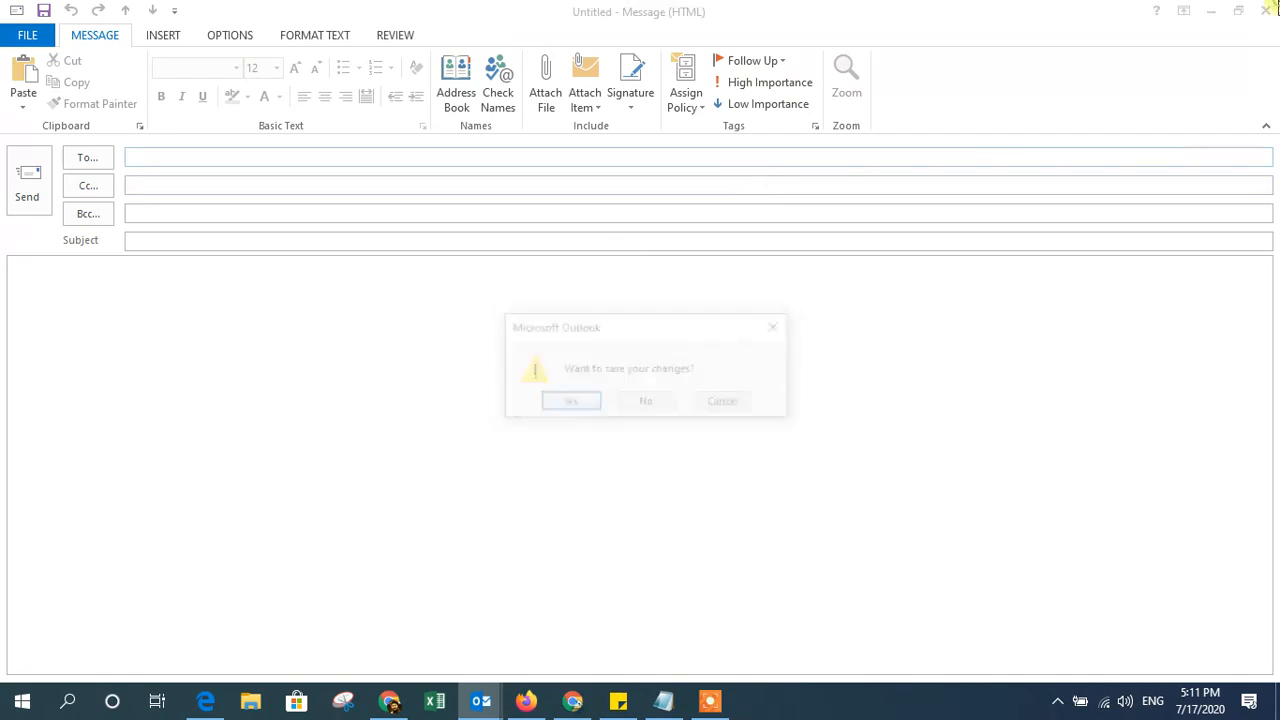
pyautogui.click(646, 401)
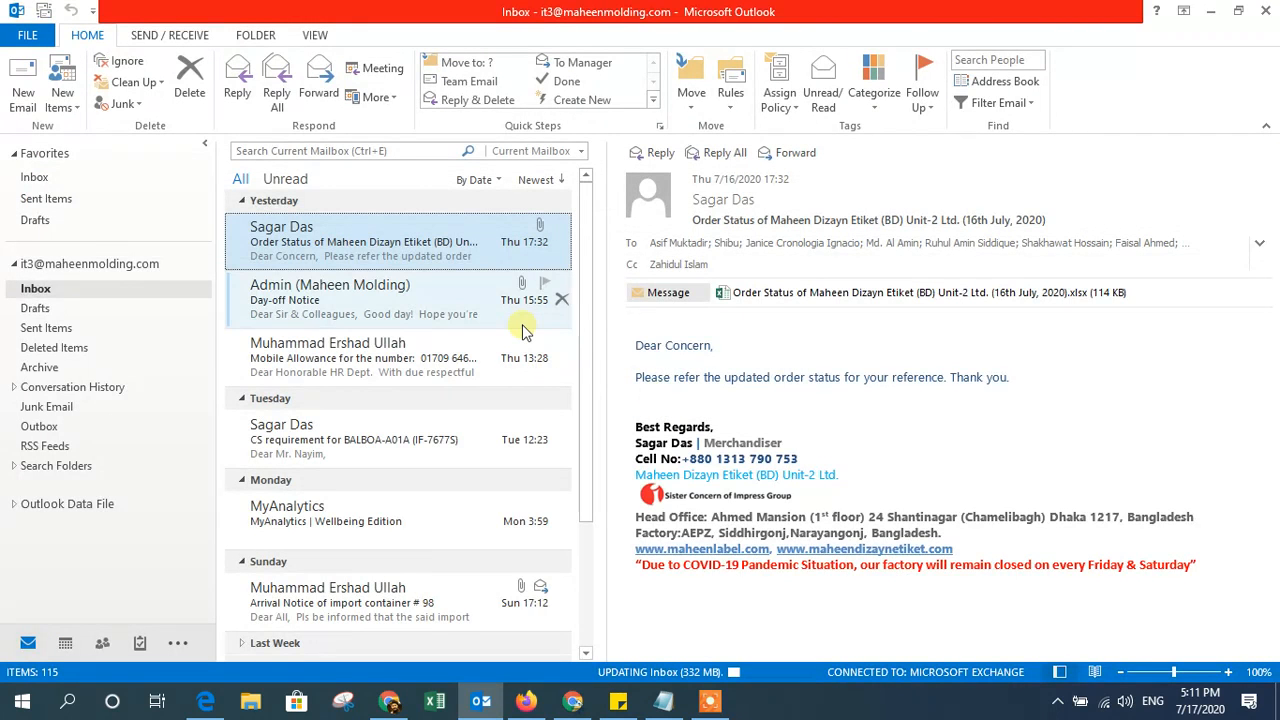
pyautogui.hotkey('ctrl', 'n')
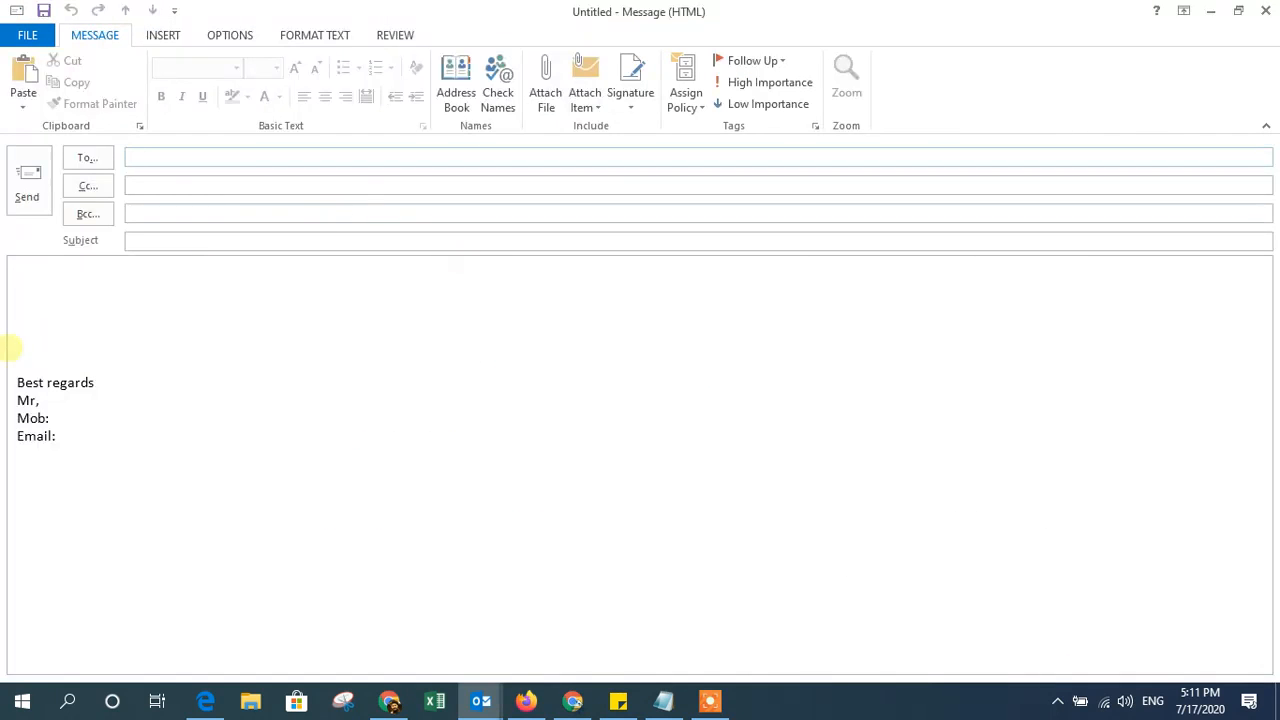
pyautogui.click(20, 362)
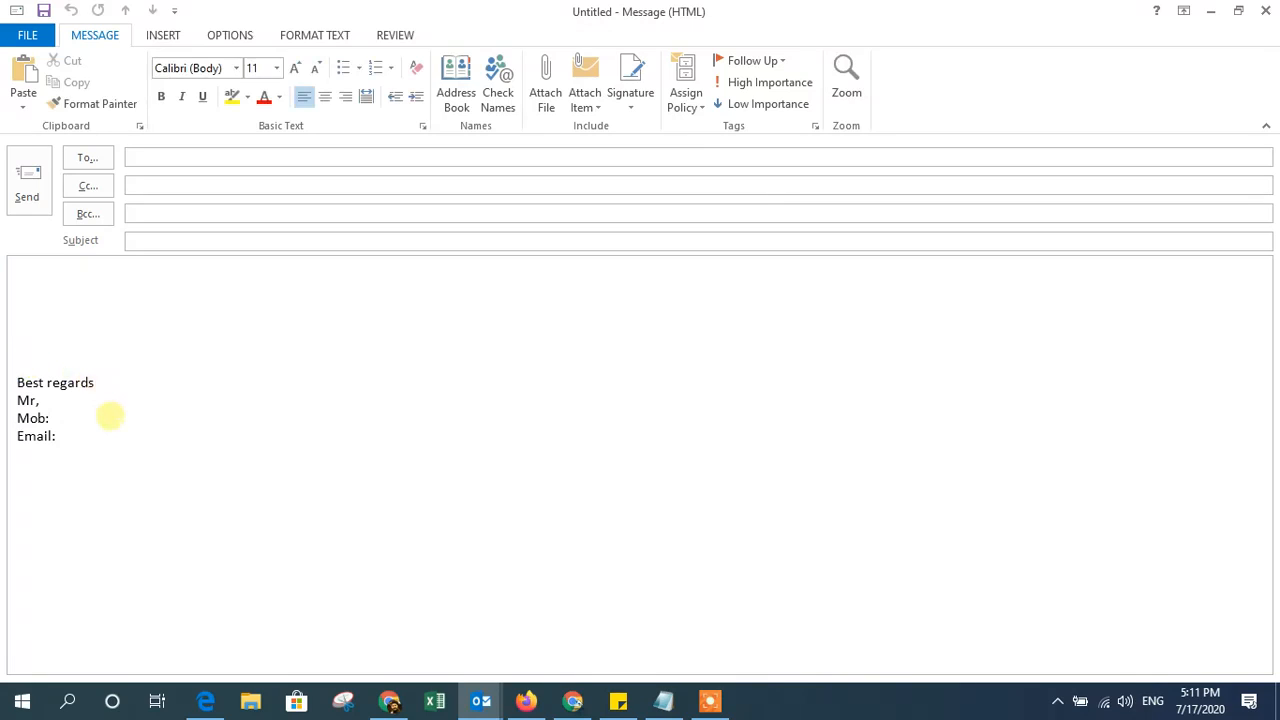